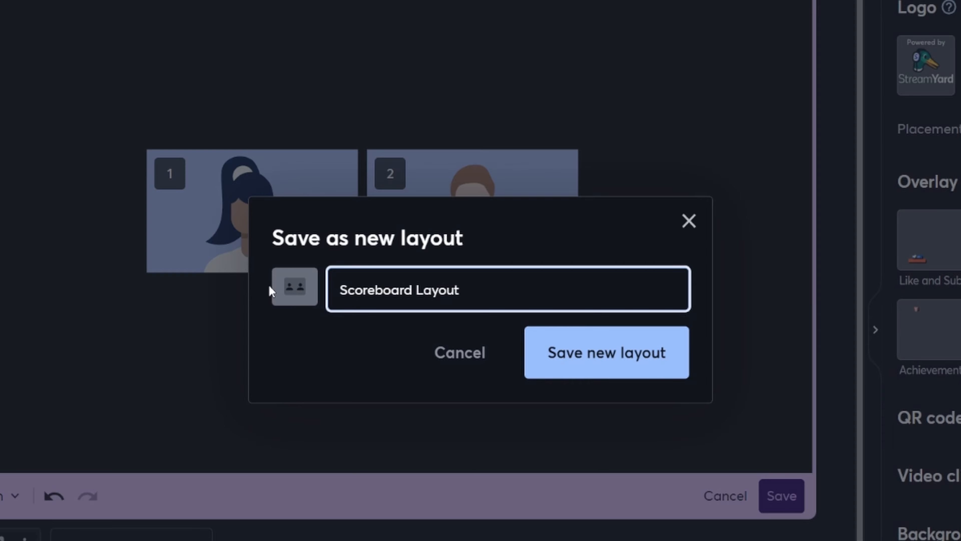
- Save the new layout as Scoreboard Layout and apply it to the Scoreboard Scene
click(615, 361)
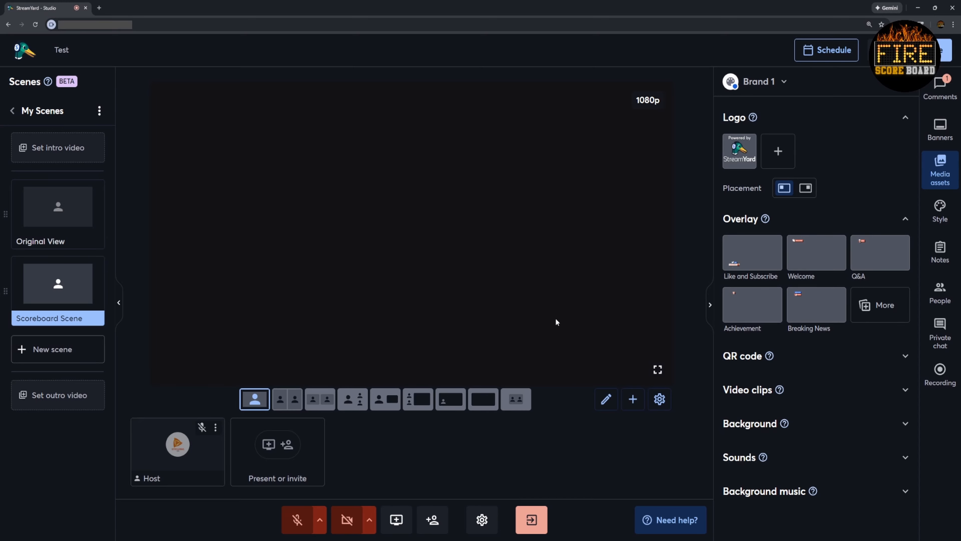
click(517, 400)
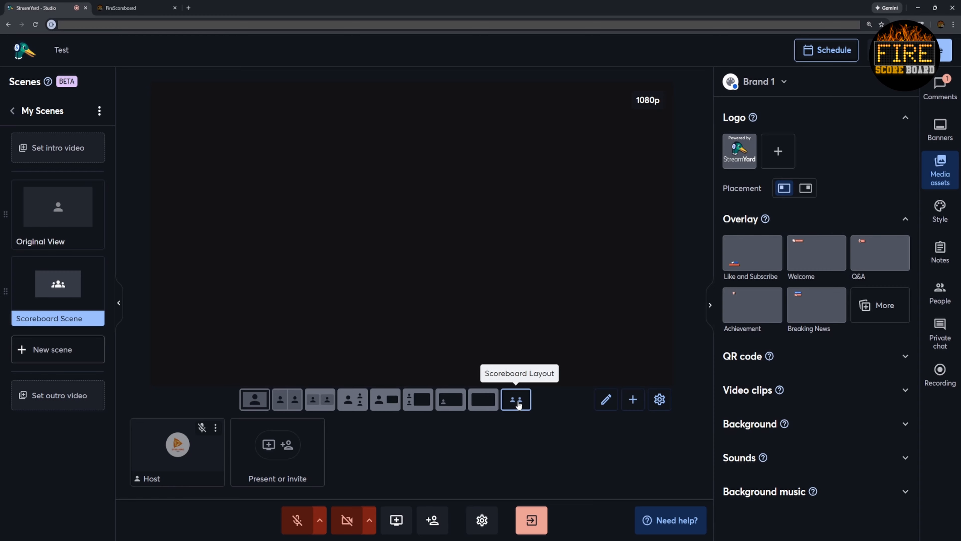
- Switch to the FireScoreboard control page, choose the Streamyard layout and open its layout preview
click(122, 8)
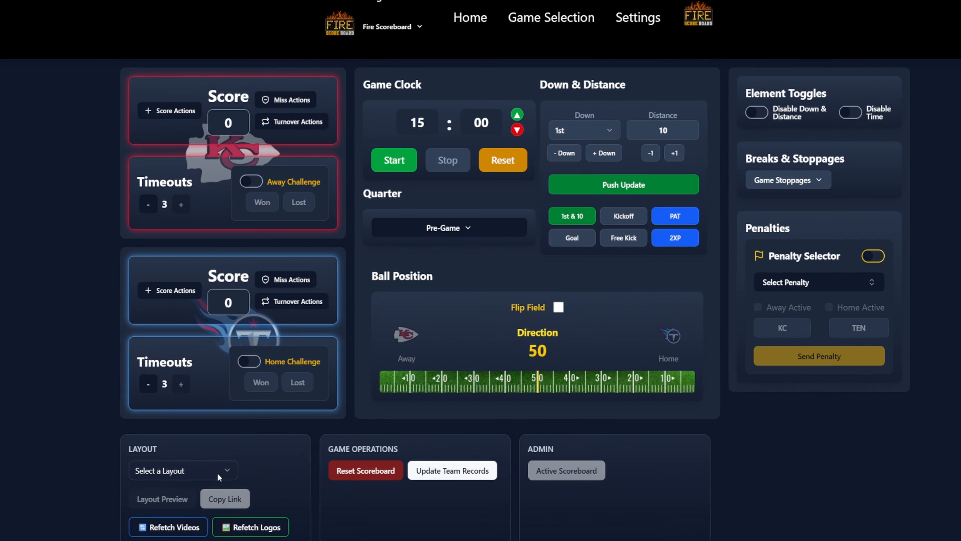
click(204, 477)
click(196, 494)
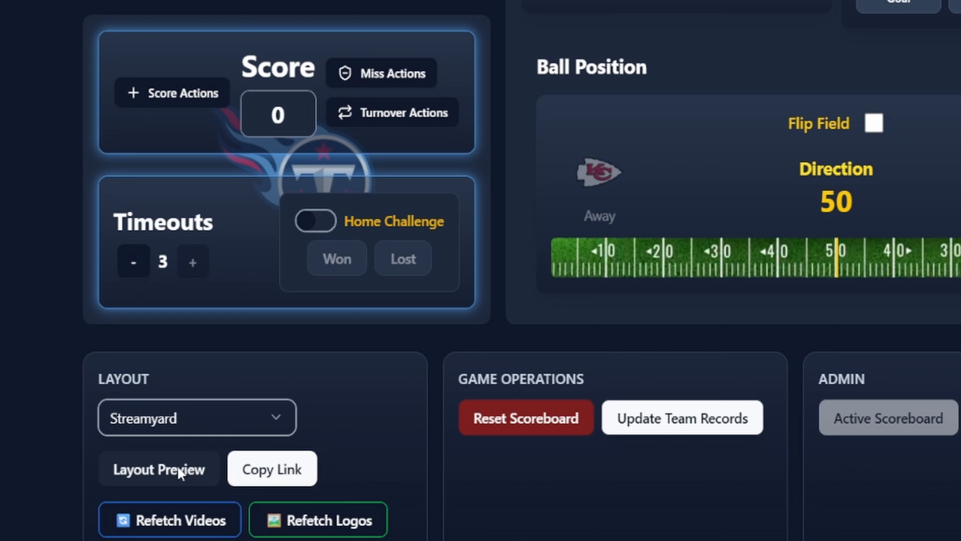
click(178, 472)
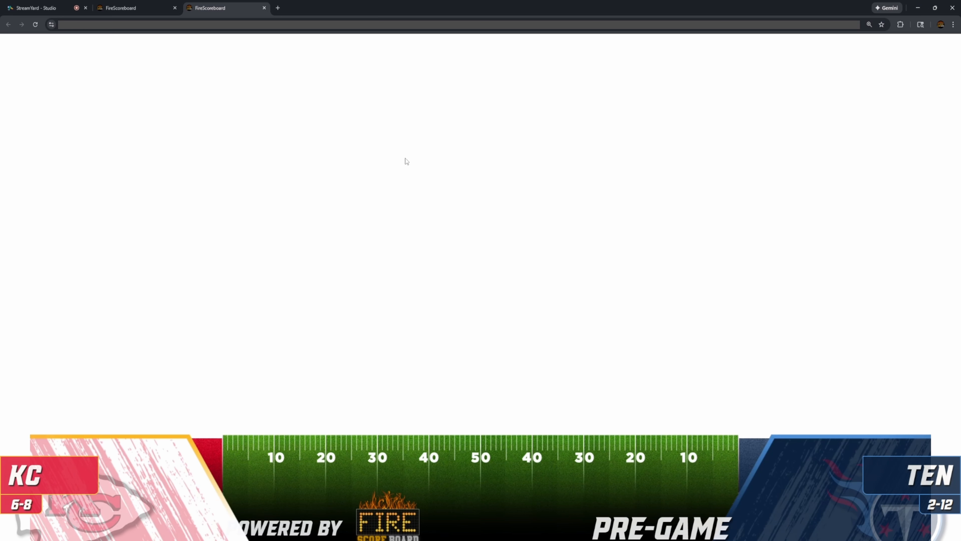
- Inspect the scoreboard preview page with the browser's developer tools and turn on device emulation
right_click(418, 193)
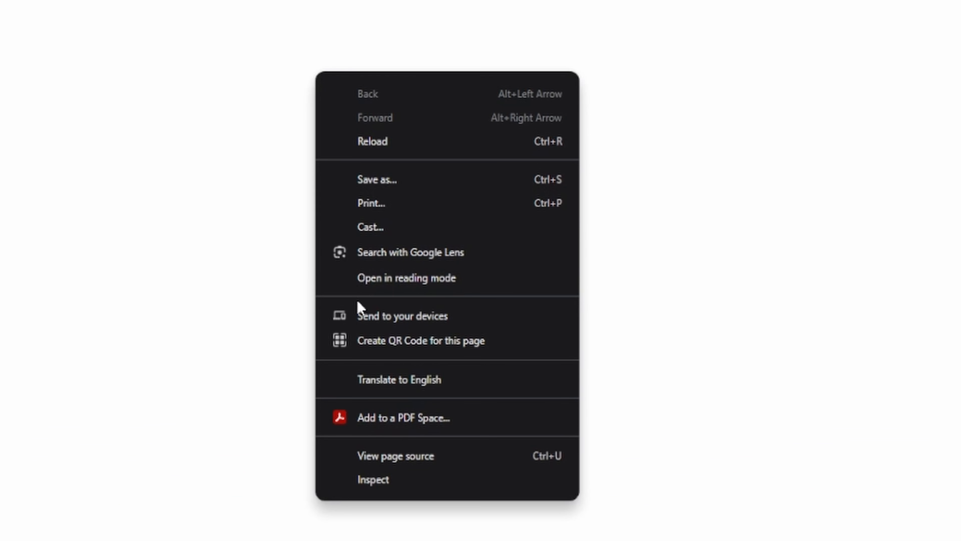
click(377, 483)
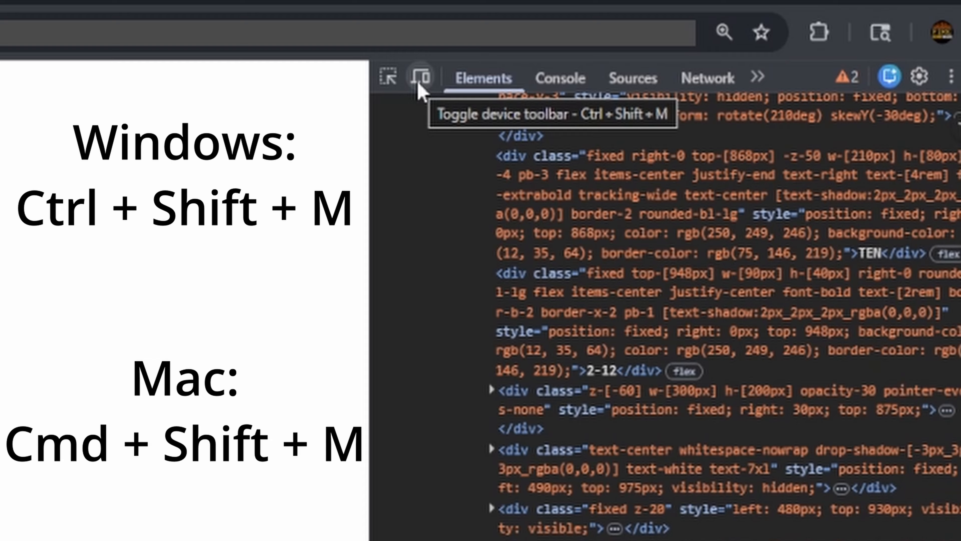
click(420, 84)
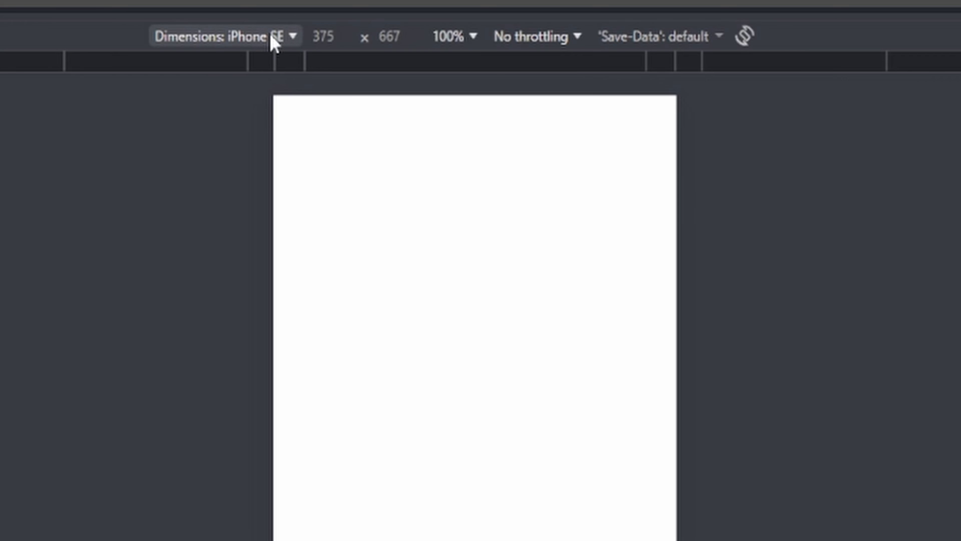
- Add a custom emulated device named Scoreboard with a width of 1920 and a height of 1080
click(274, 42)
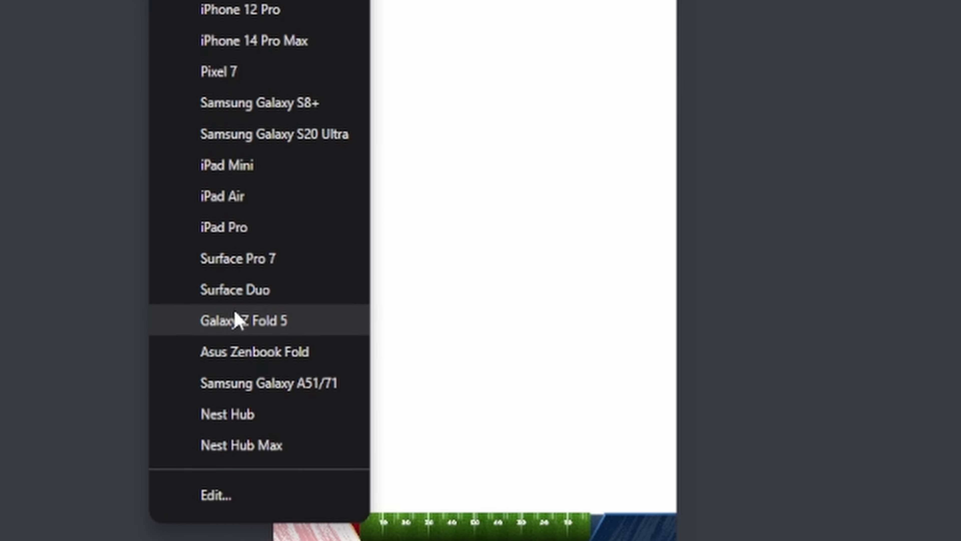
click(238, 497)
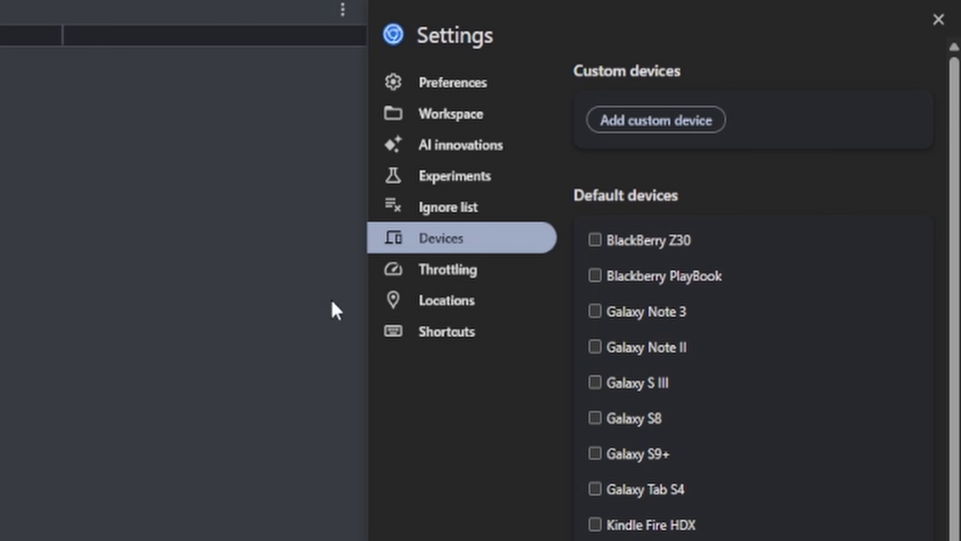
click(664, 121)
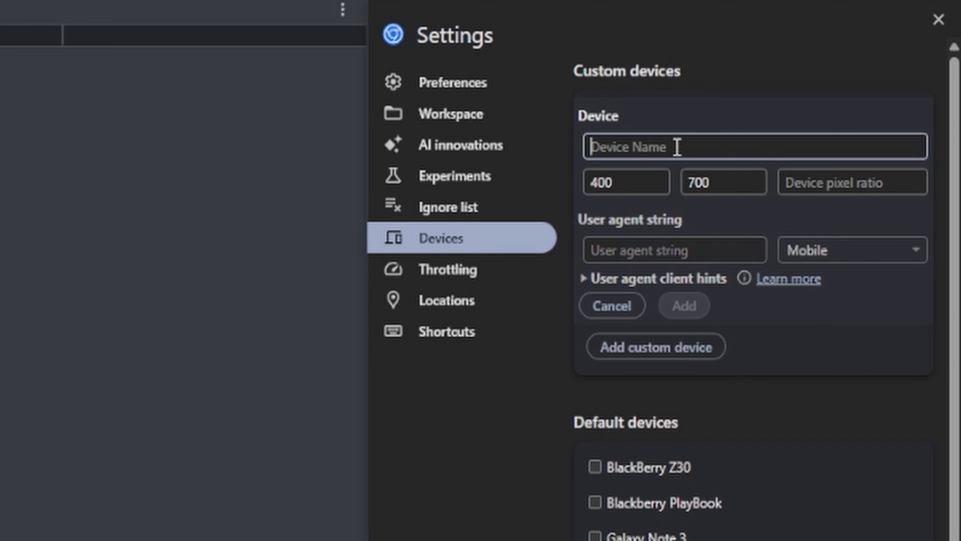
text(S)
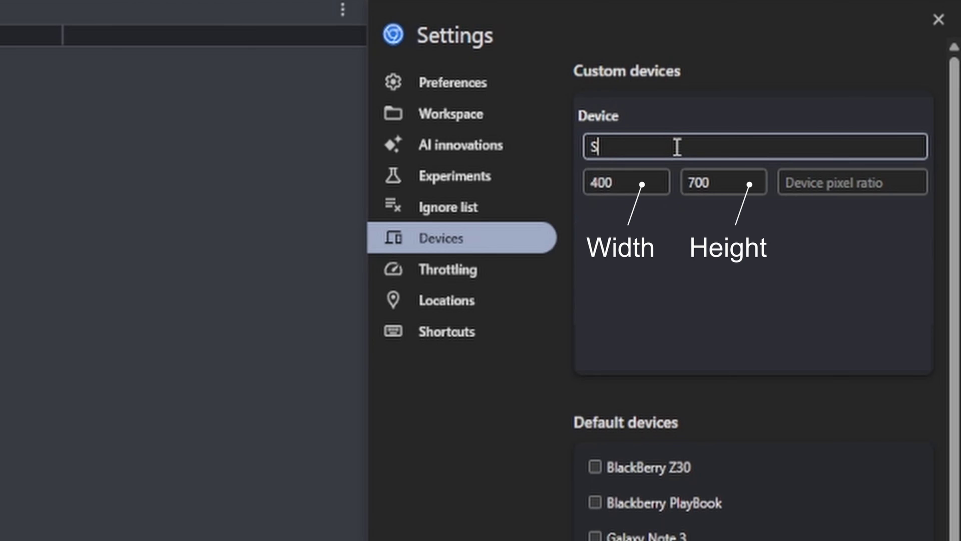
text(coreboard)
key(Tab)
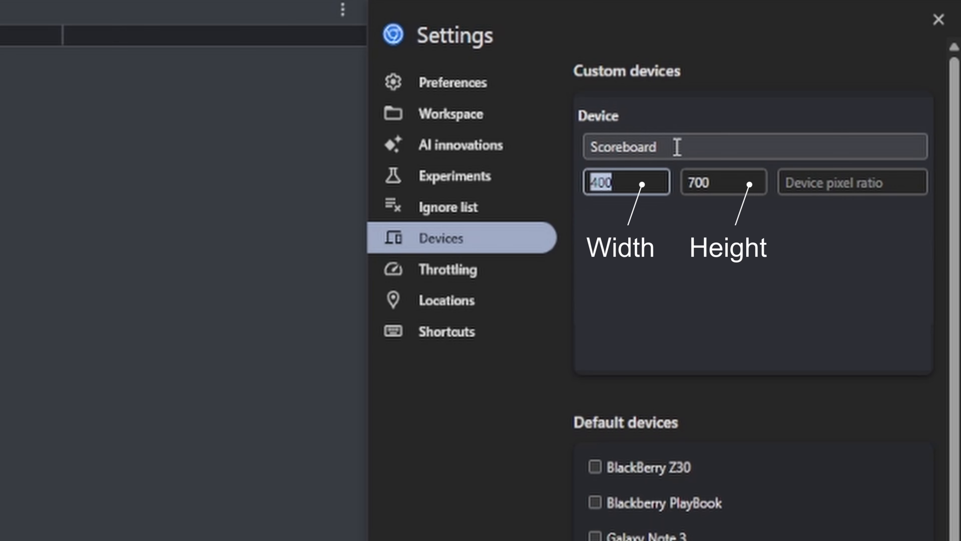
text(1920)
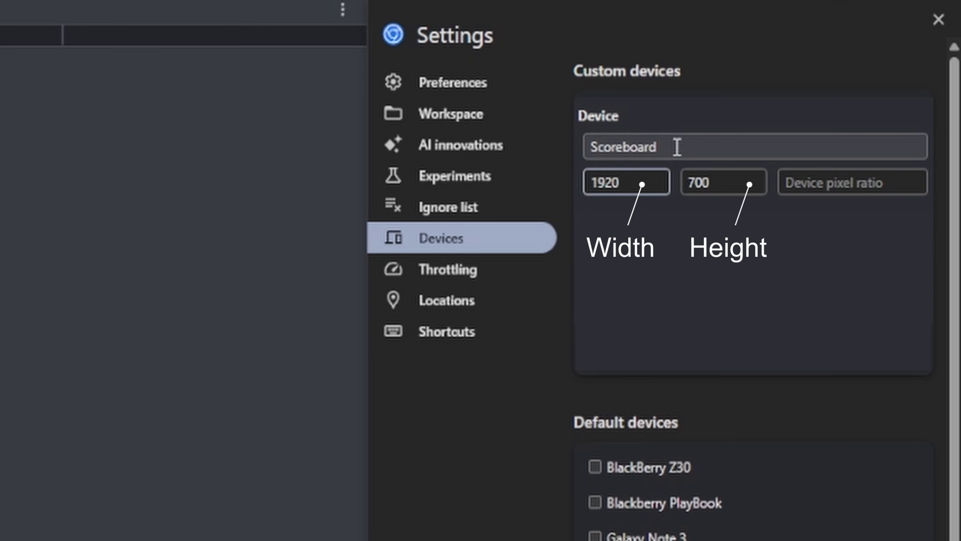
key(Tab)
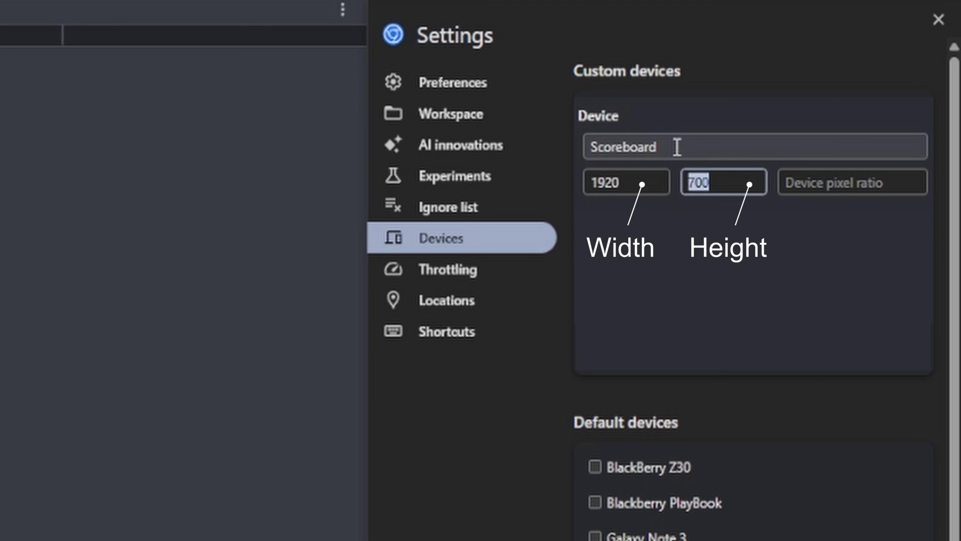
text(1080)
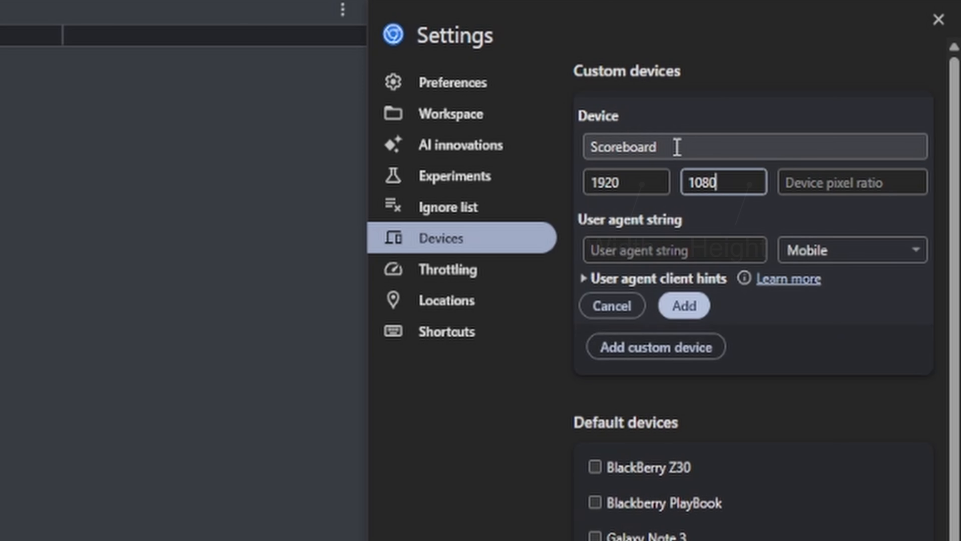
click(681, 312)
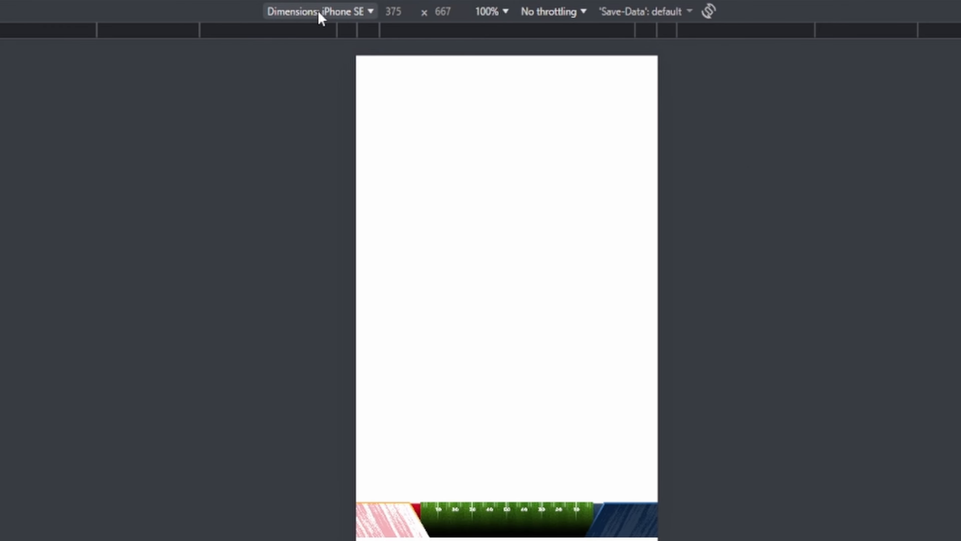
- Emulate the custom Scoreboard device on the preview page and set its zoom to fit the window
click(321, 18)
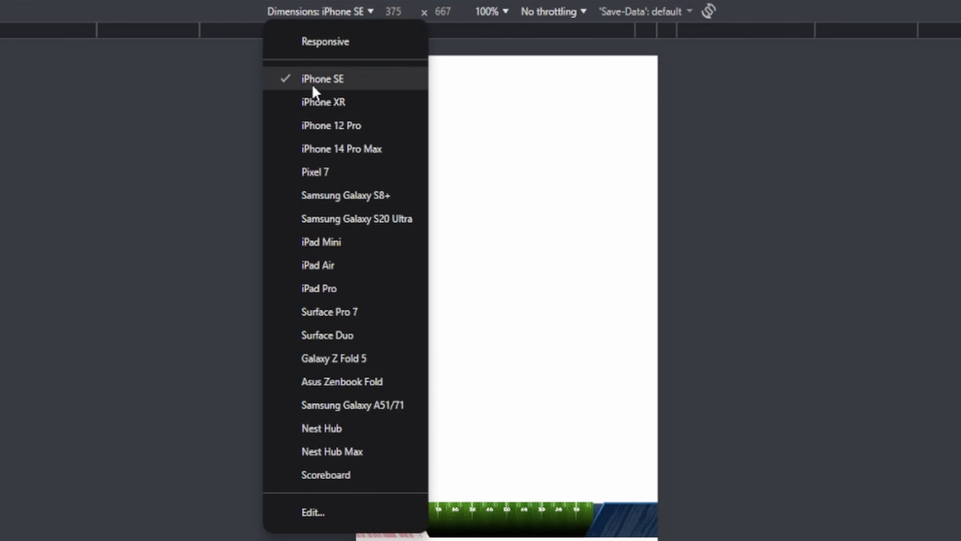
click(330, 475)
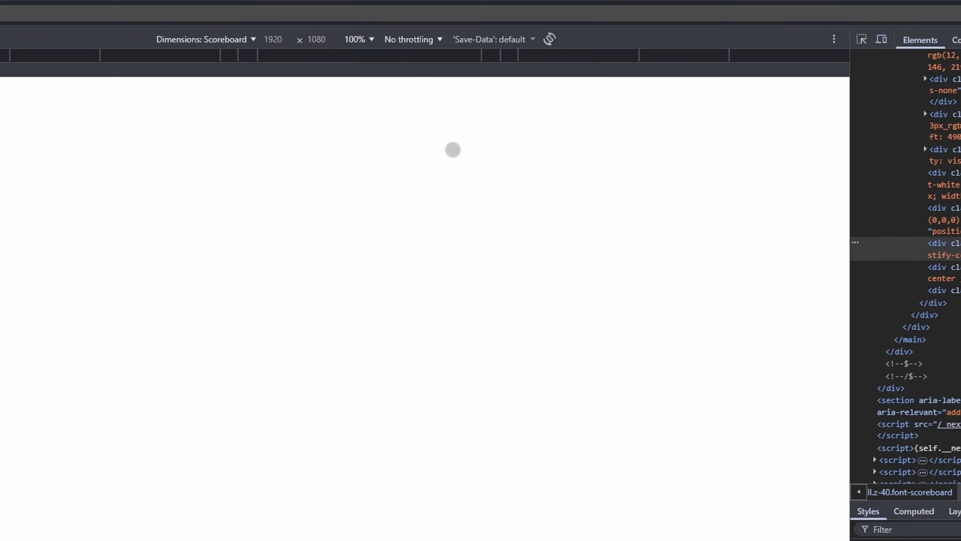
click(388, 34)
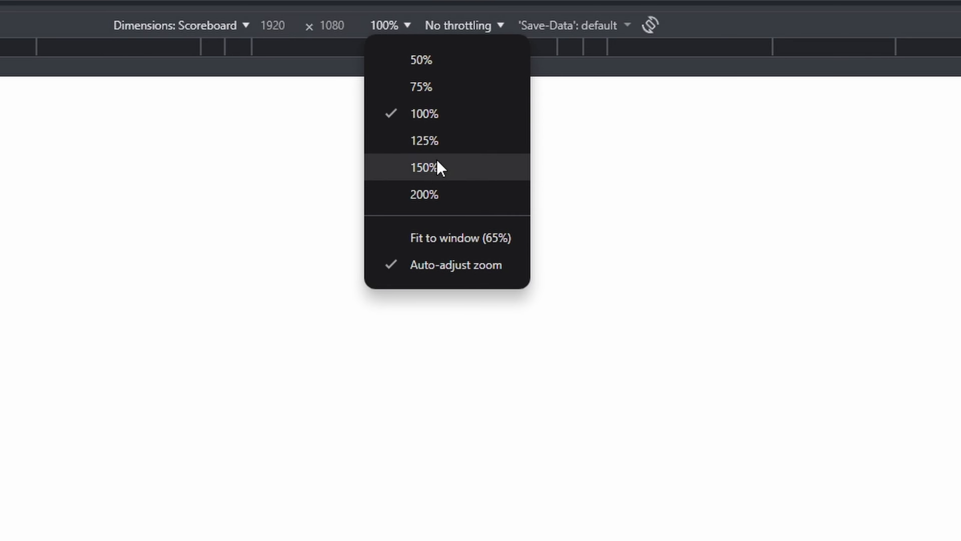
click(440, 233)
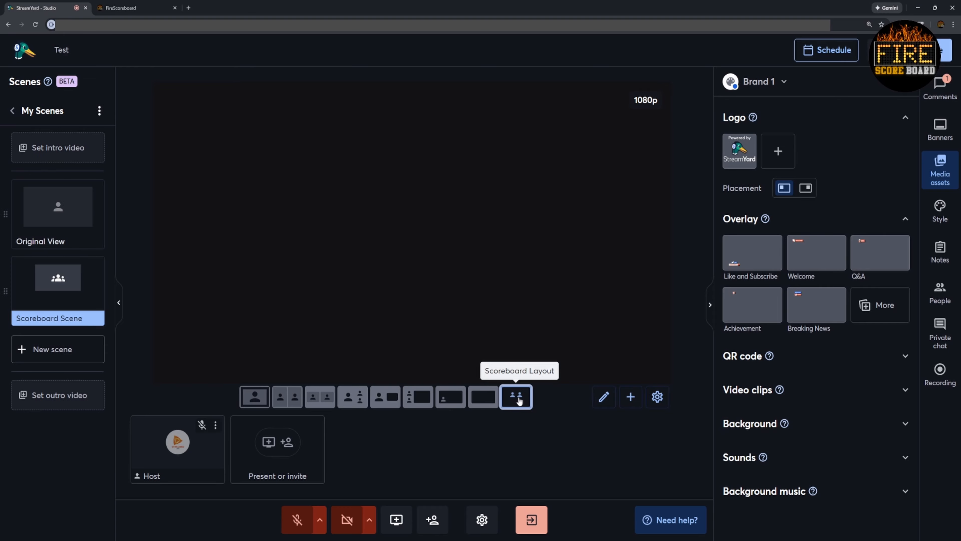
- In StreamYard, start editing the Scoreboard Layout and share the Chrome tab showing the scoreboard preview
click(604, 398)
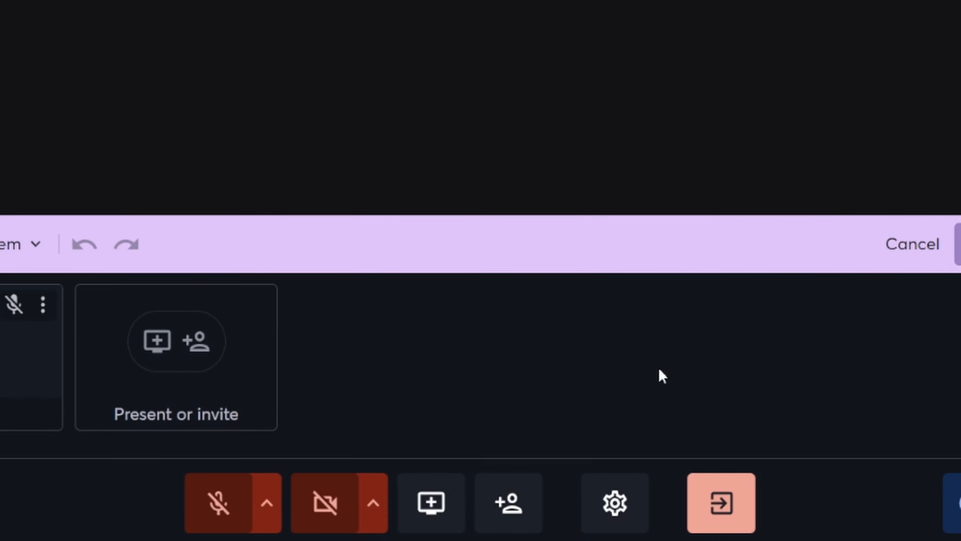
click(440, 499)
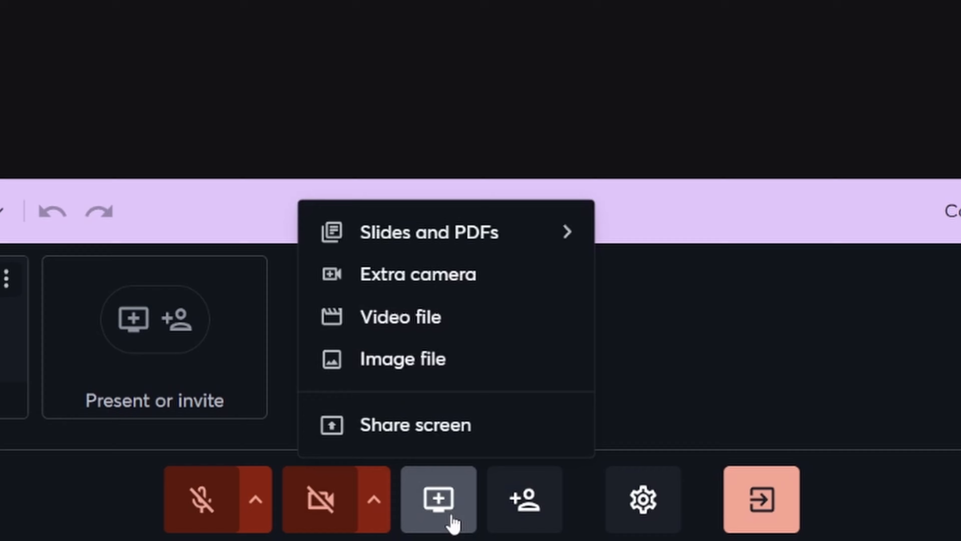
click(437, 436)
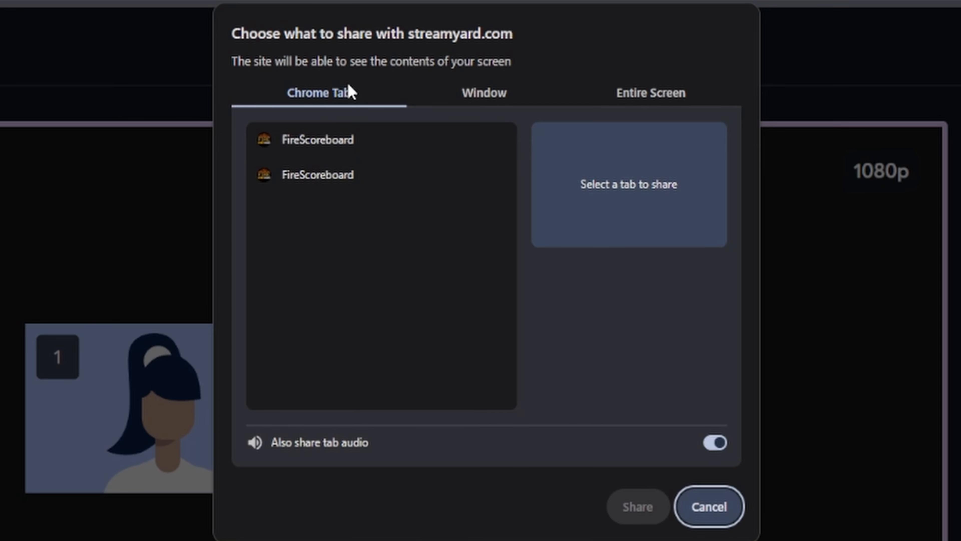
click(350, 141)
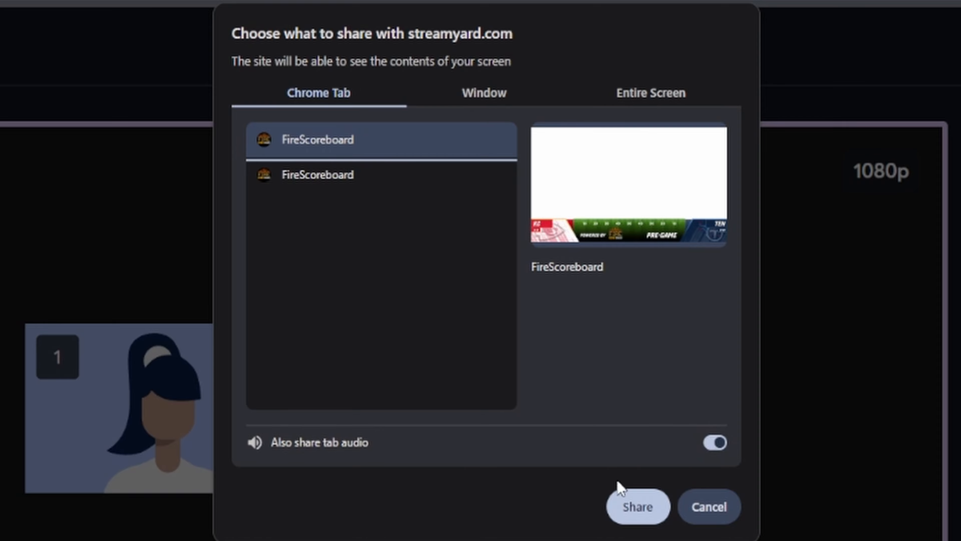
click(629, 506)
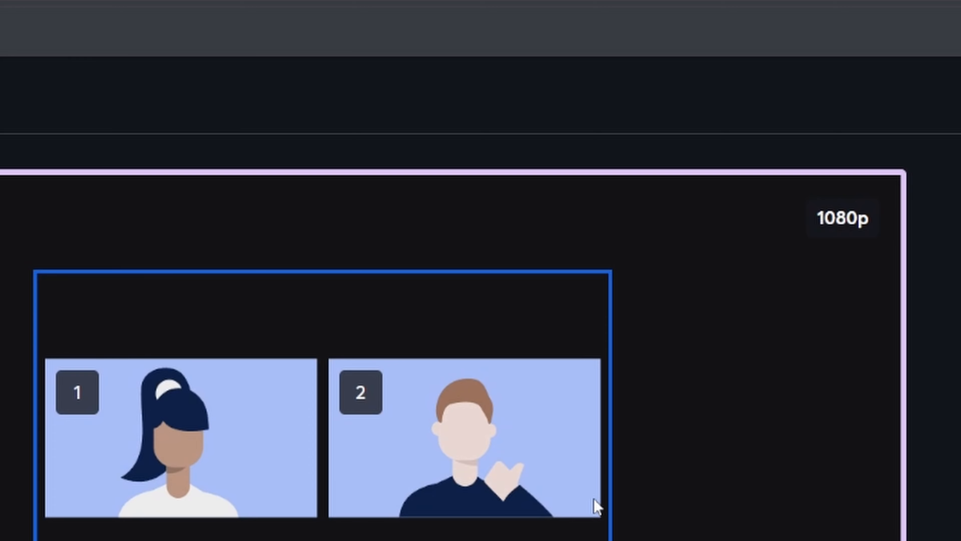
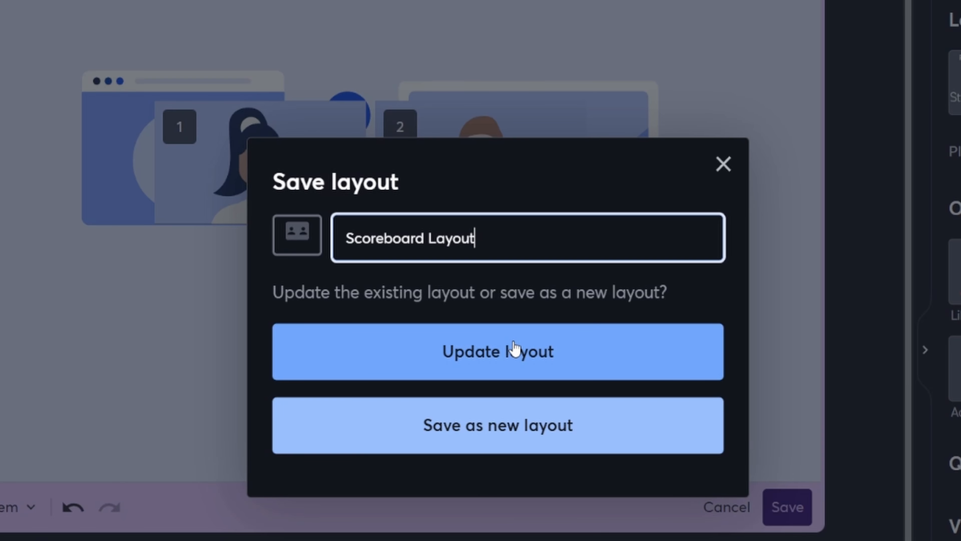
- Update the existing Scoreboard Layout and add the shared scoreboard and the host's camera to the stage
click(514, 345)
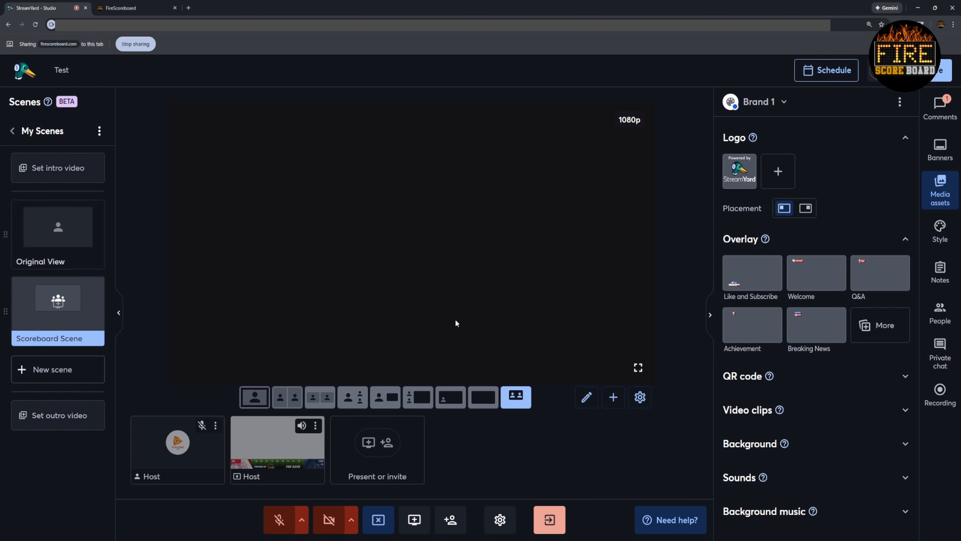
click(276, 451)
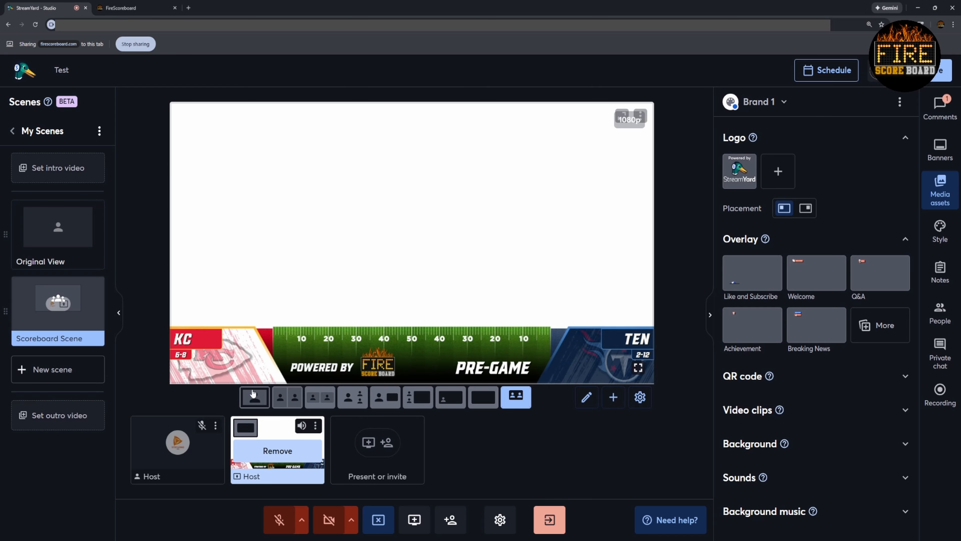
click(190, 449)
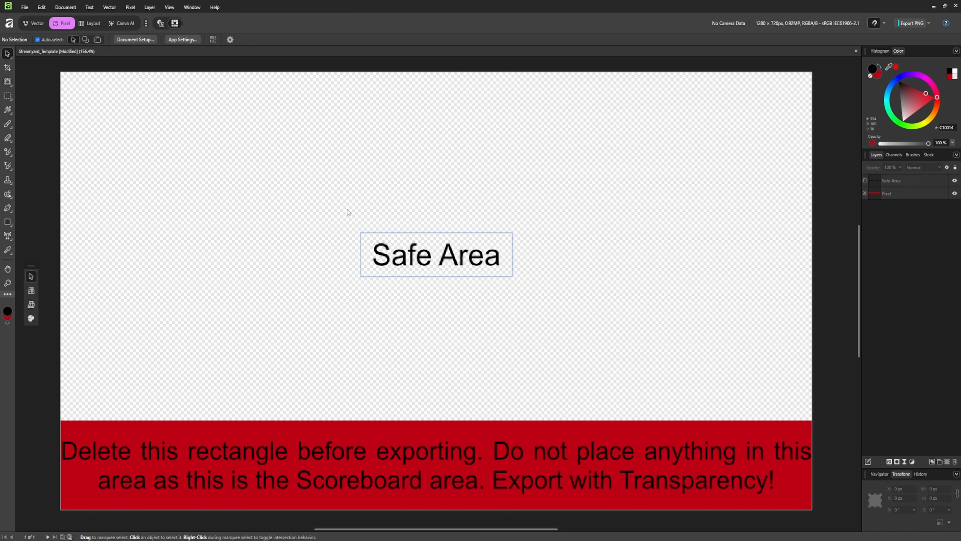
- In Affinity, hide the Safe Area text layer and draw a rectangle about 1280 × 573 px covering the area above the red band
drag(348, 212, 518, 316)
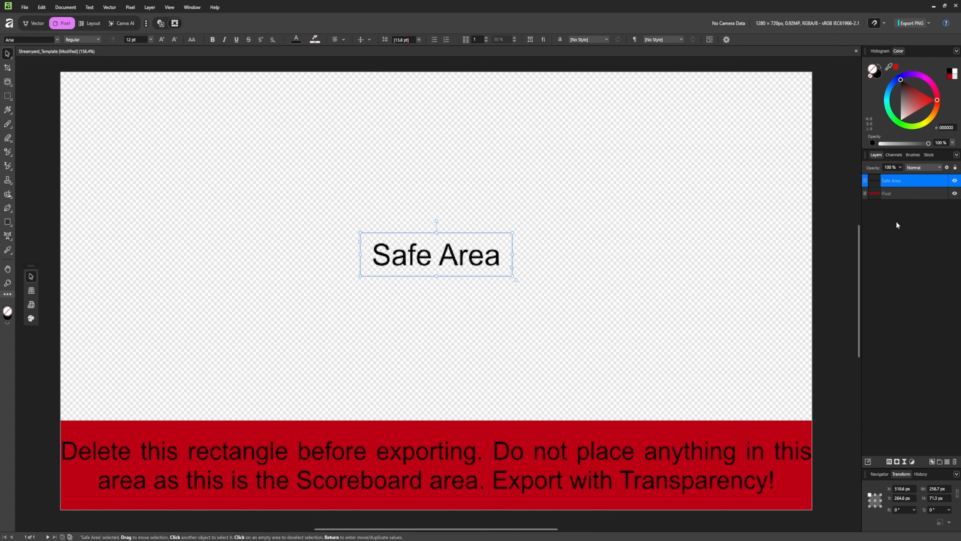
click(955, 182)
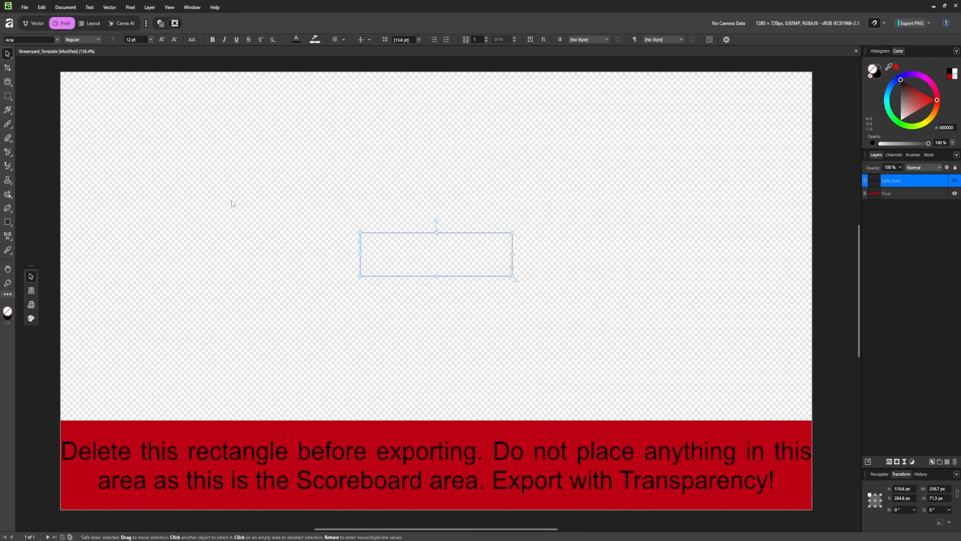
key(m)
drag(67, 76, 812, 420)
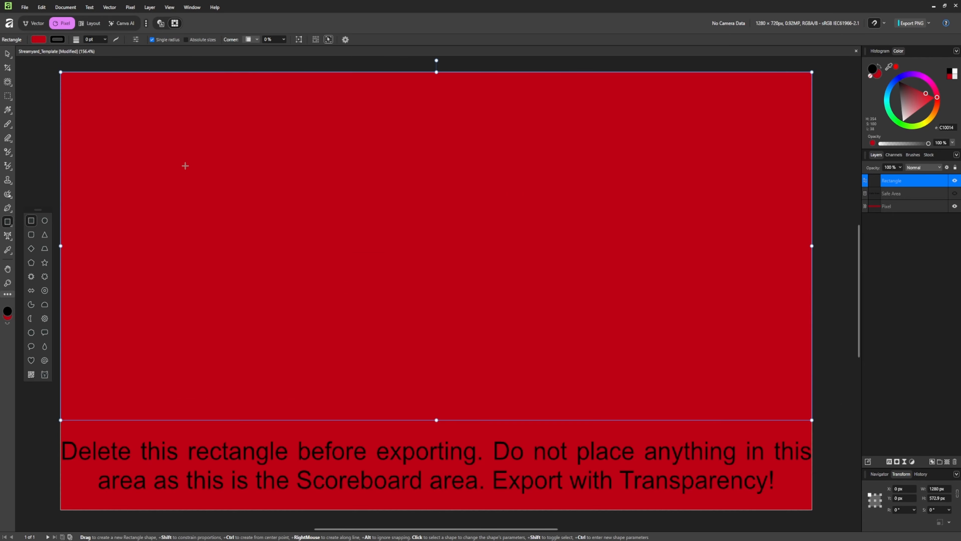
- Fill the rectangle with dark navy blue (000536) and switch to the Vector studio
click(39, 40)
drag(79, 122, 79, 121)
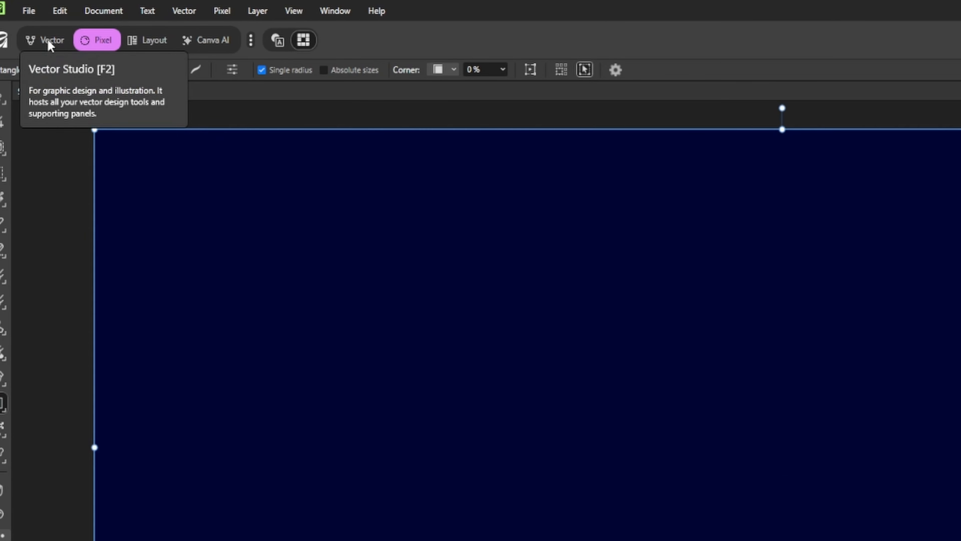
click(48, 42)
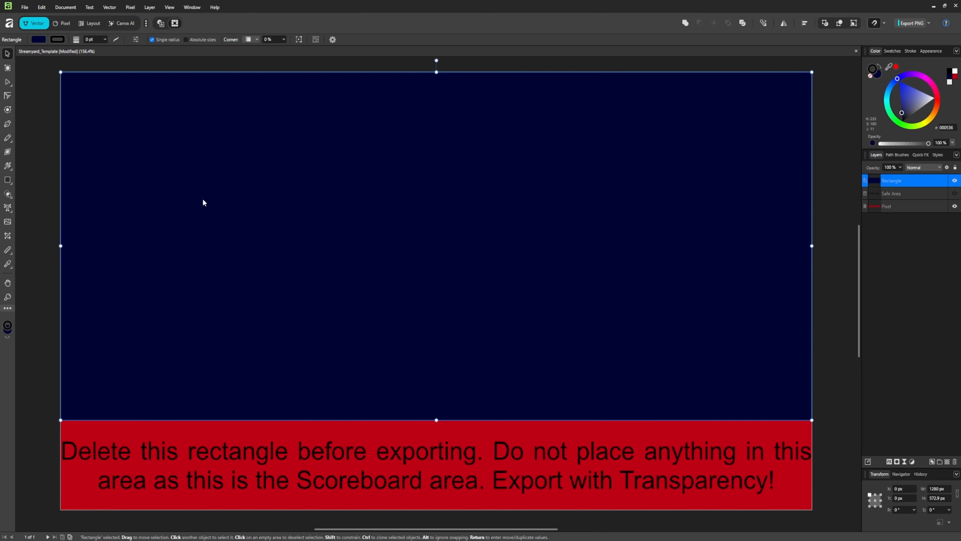
- Draw a rectangle about 662 × 384 px inside the navy rectangle and subtract it to cut a transparent window
click(7, 180)
drag(116, 143, 506, 378)
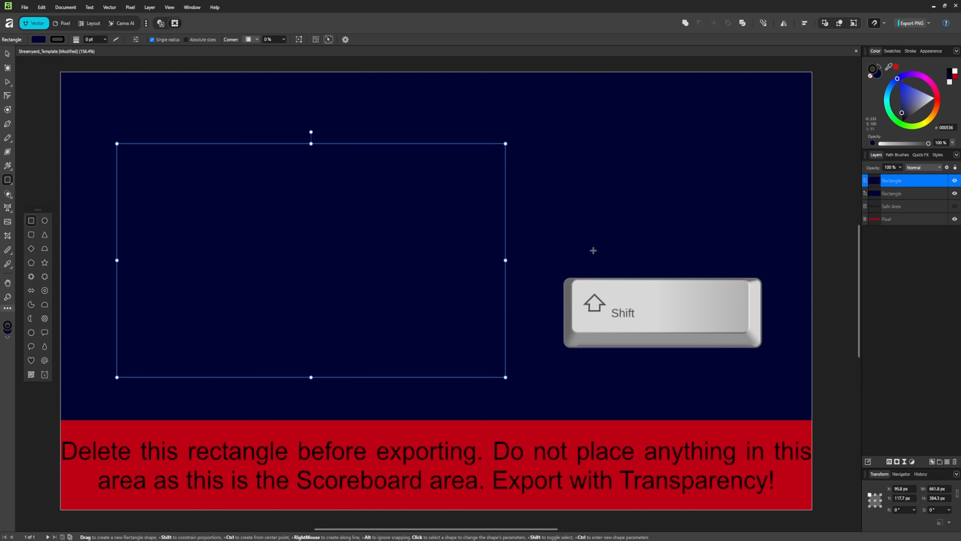
shift+click(585, 237)
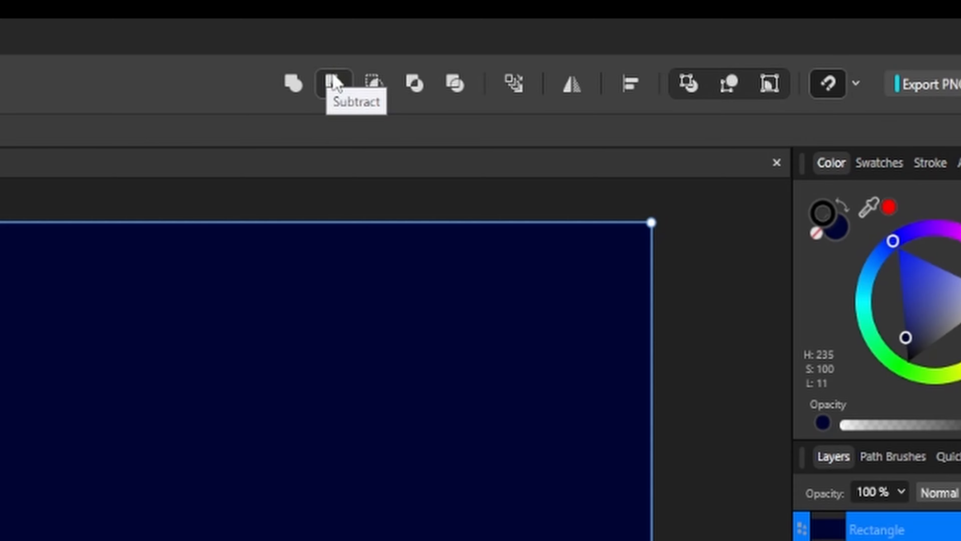
click(335, 82)
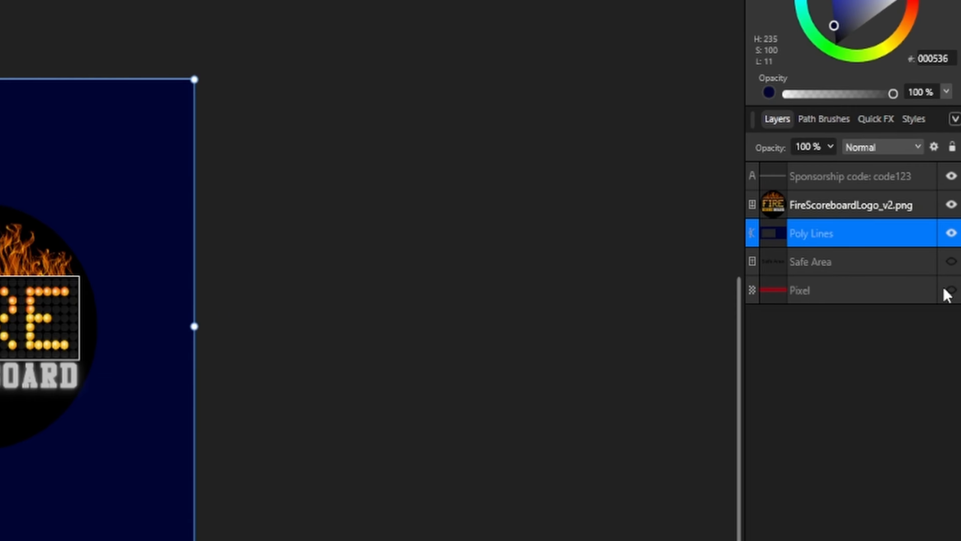
- Hide the red Pixel layer and start exporting the whole document as a 1280 × 720 px PNG
click(950, 290)
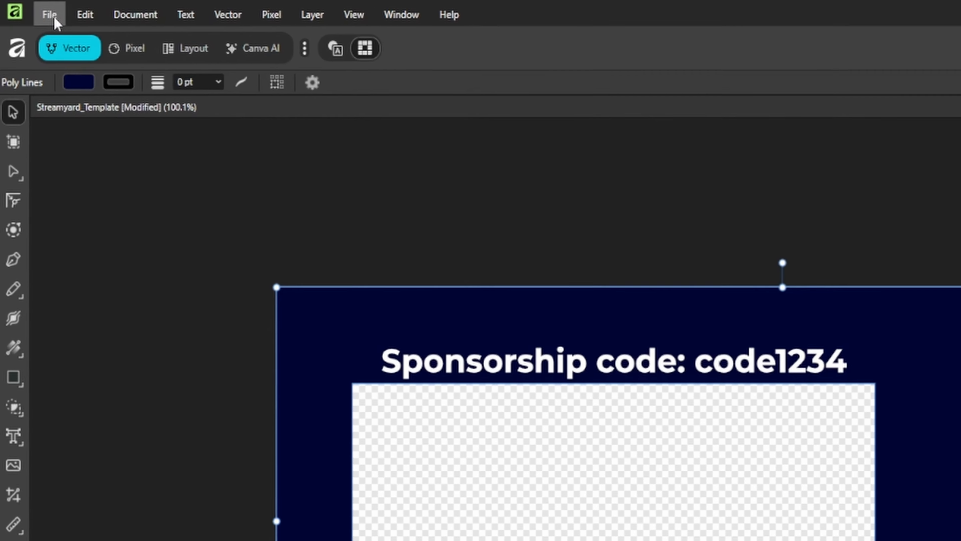
click(52, 16)
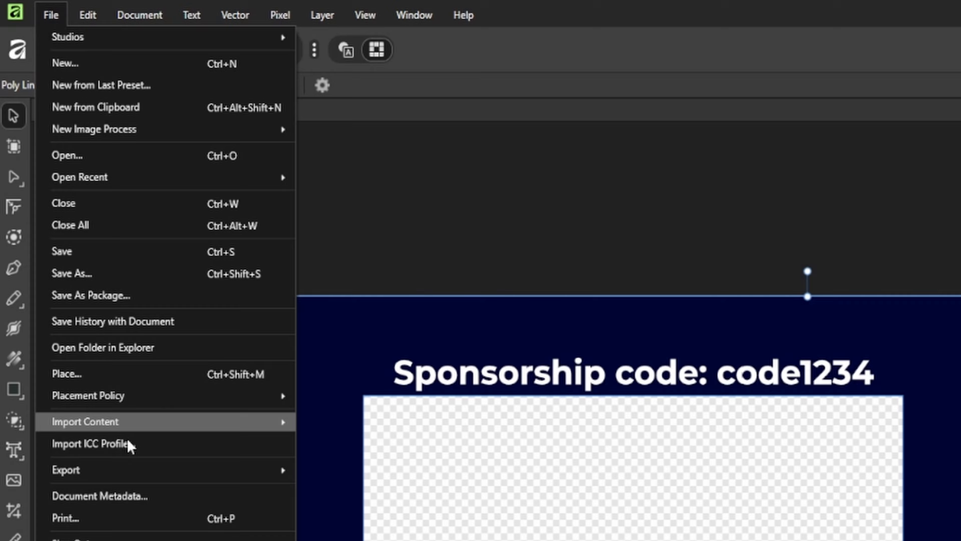
mouse_move(142, 477)
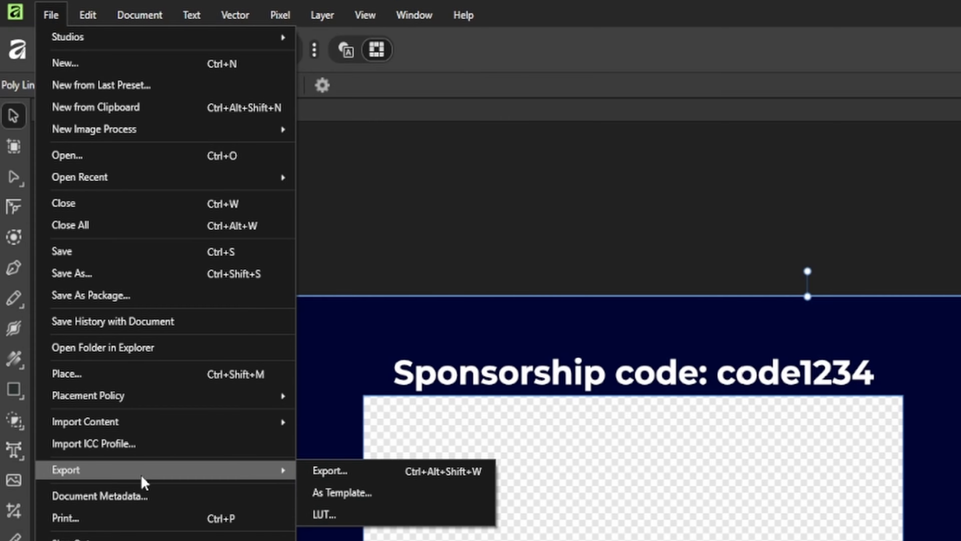
click(367, 476)
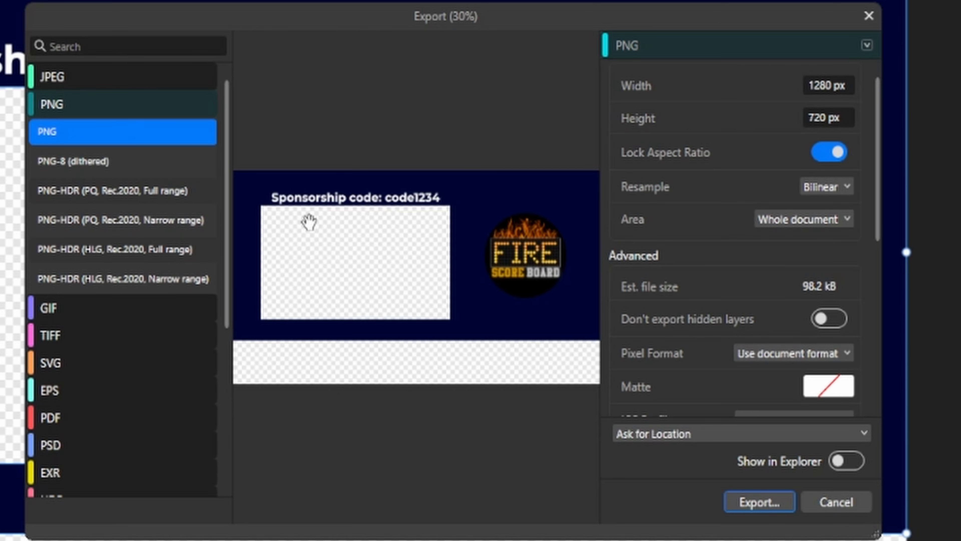
click(757, 501)
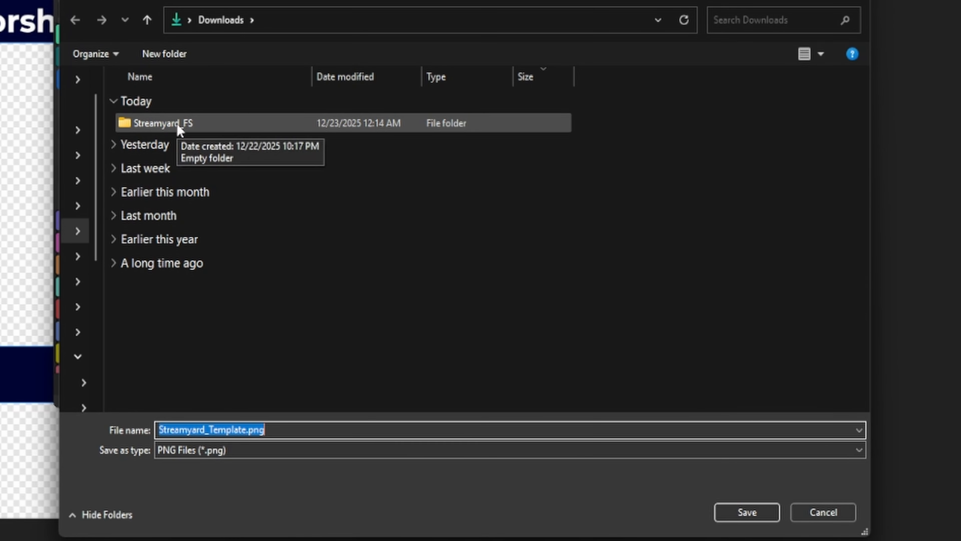
- Save the exported PNG as Scoreboard Overlay in the Streamyard_FS folder inside Downloads
double_click(176, 123)
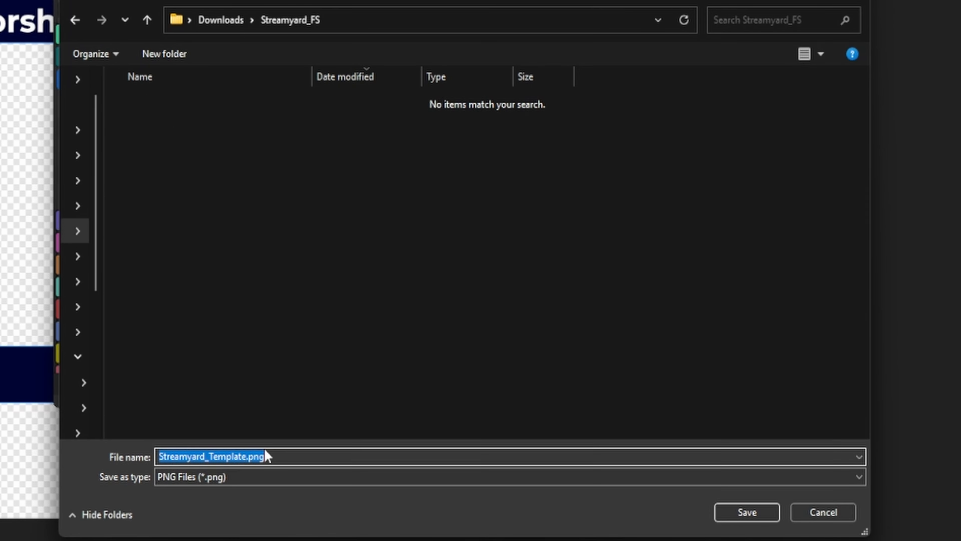
text(Scoreboard Ov)
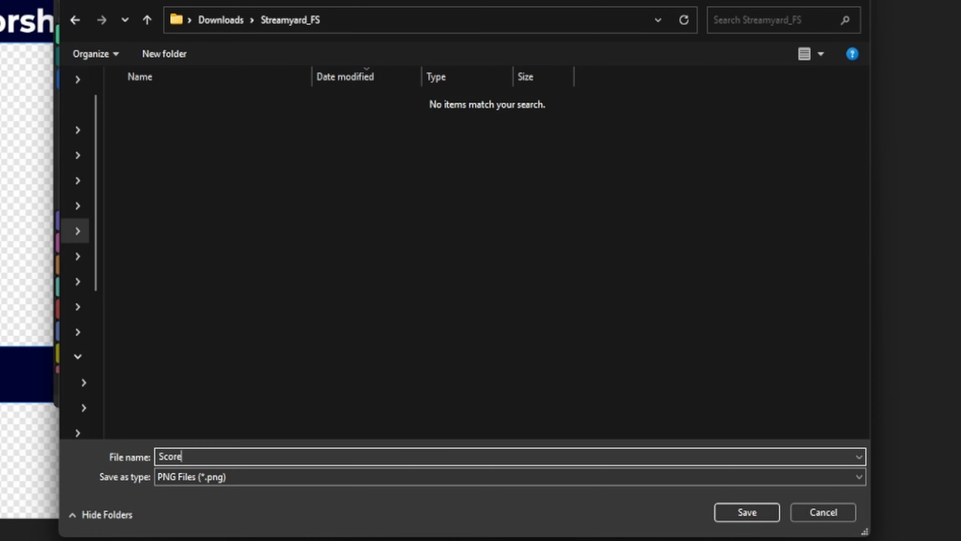
text(erlay)
click(747, 512)
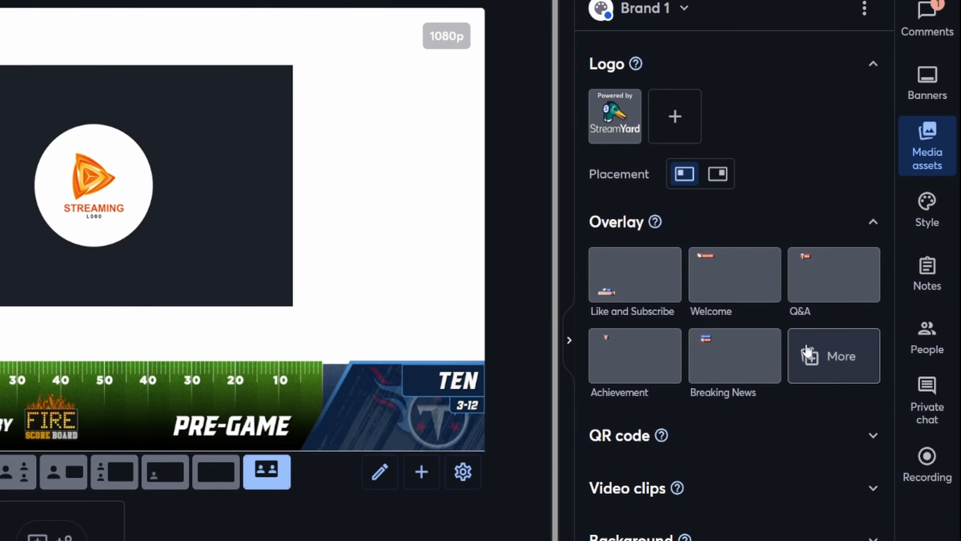
- In StreamYard, upload Scoreboard Overlay.png as a new overlay and apply it to the Scoreboard Scene
click(806, 356)
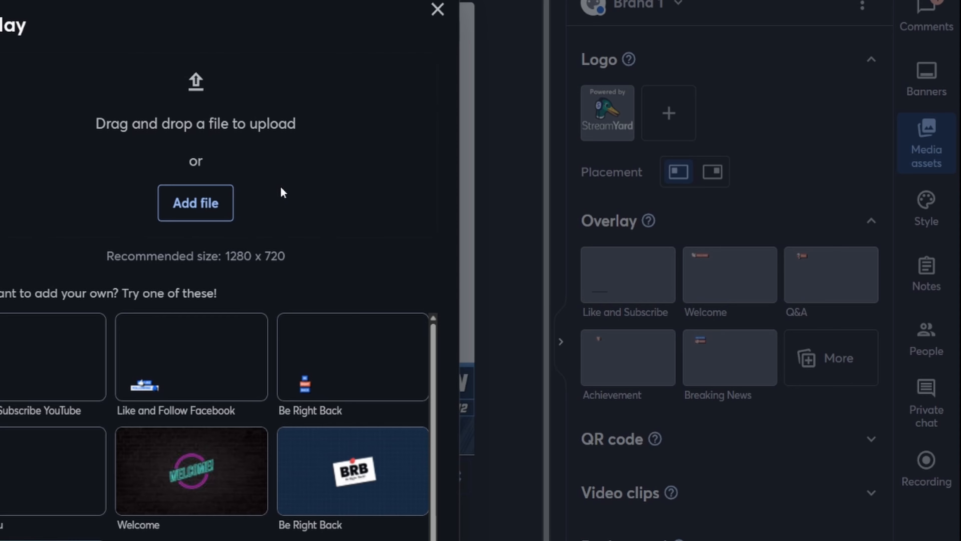
click(194, 203)
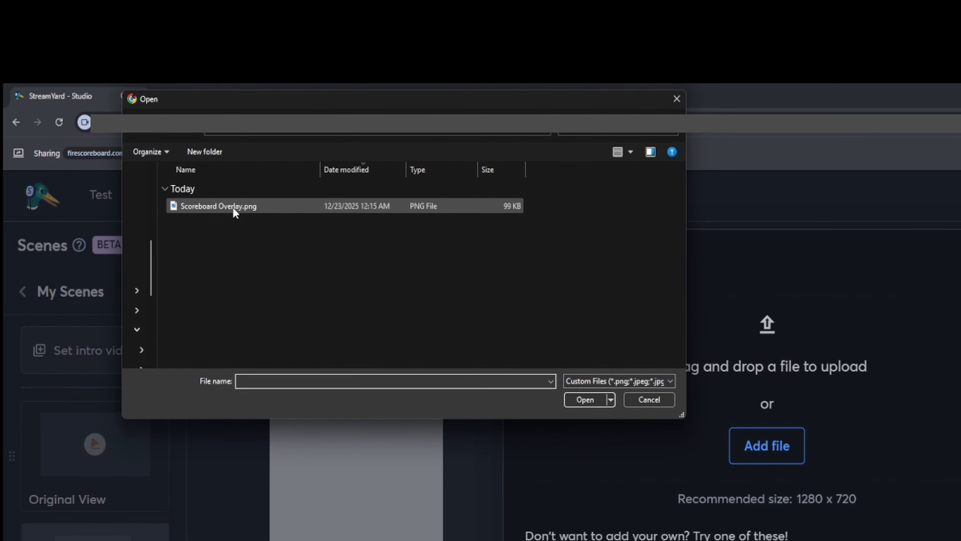
click(232, 207)
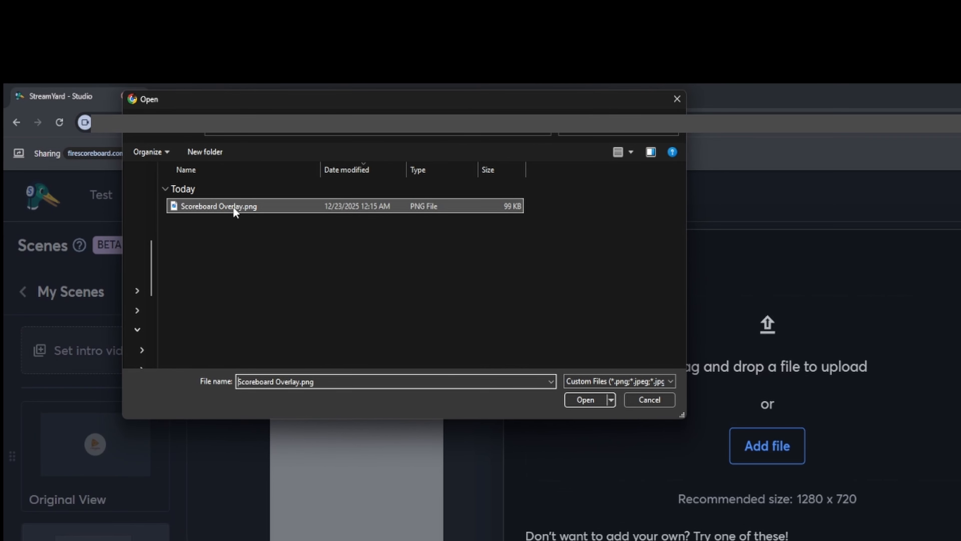
click(583, 401)
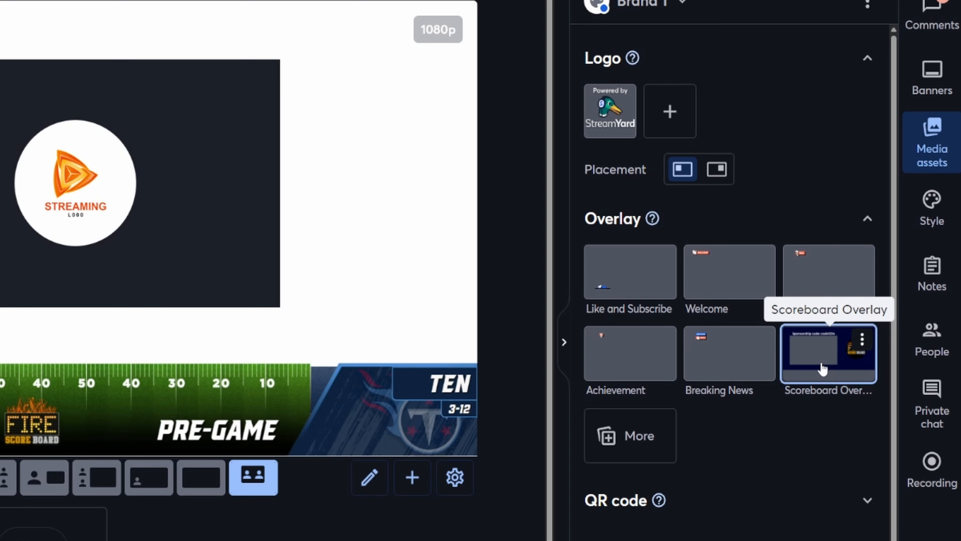
click(822, 369)
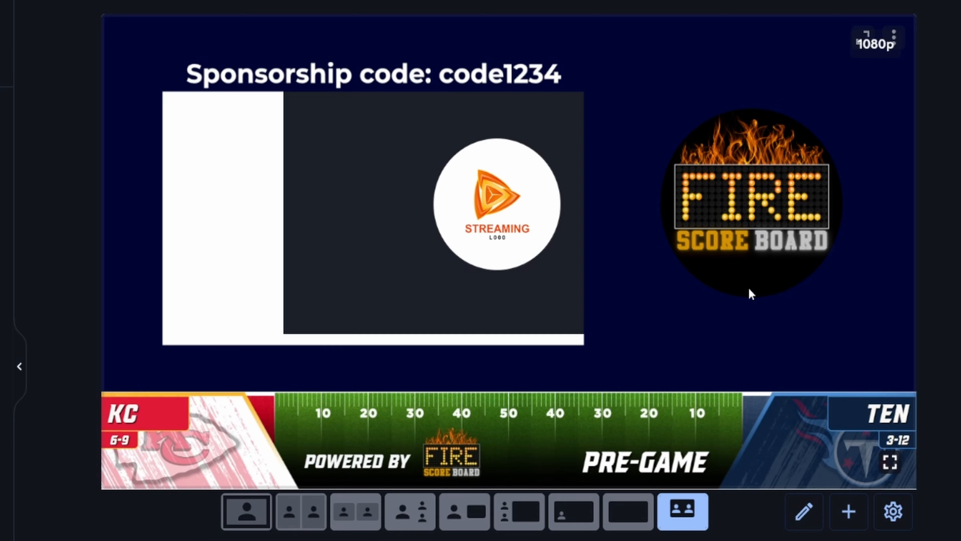
- Edit the current layout, moving the camera grid into the overlay's window and adjusting its edges to cover the opening
click(805, 512)
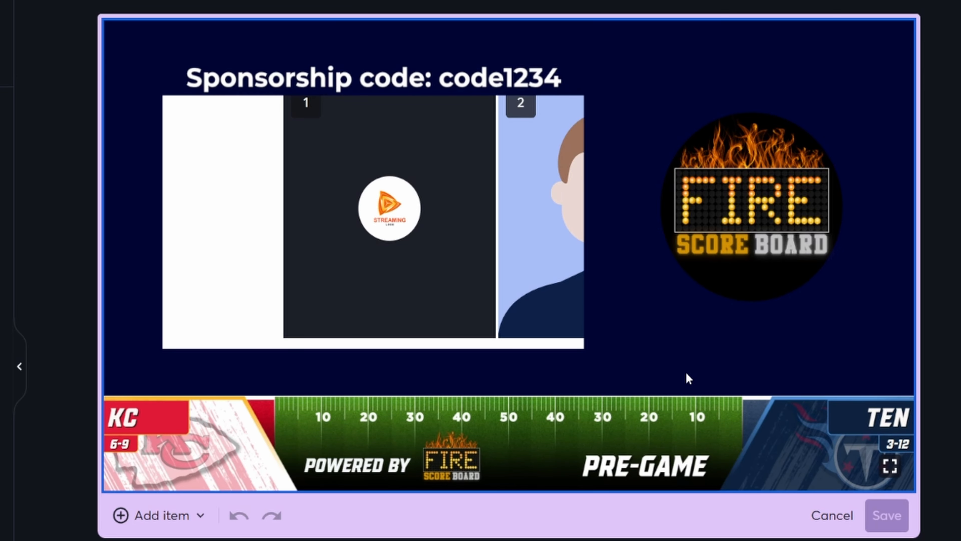
click(494, 250)
drag(495, 251, 366, 244)
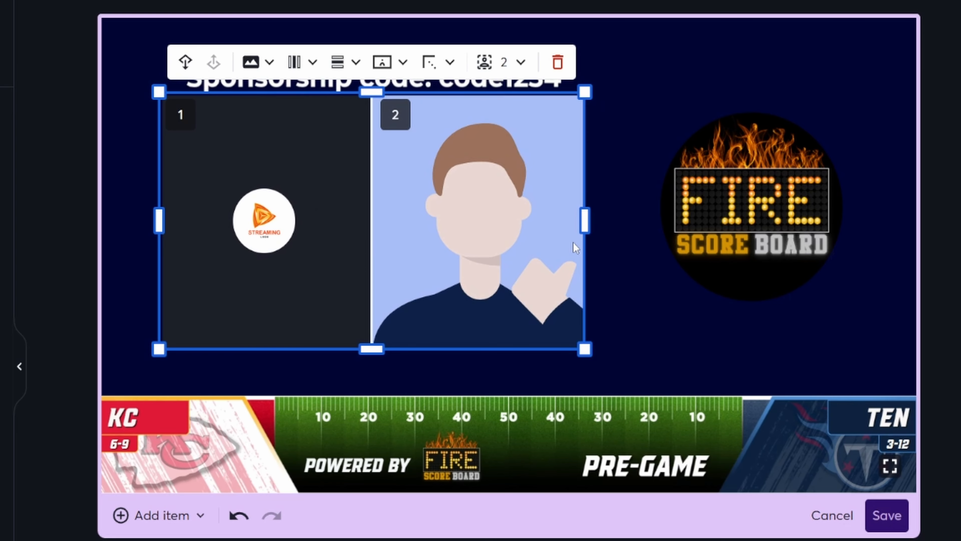
mouse_move(586, 230)
mouse_down()
mouse_move(550, 231)
mouse_move(586, 231)
mouse_up()
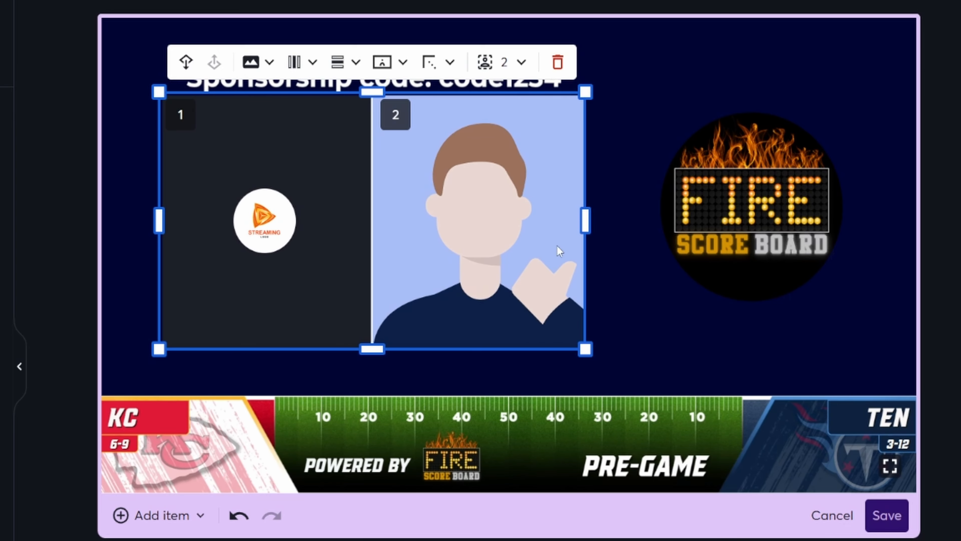
mouse_move(391, 348)
mouse_down()
mouse_move(391, 337)
mouse_move(392, 349)
mouse_up()
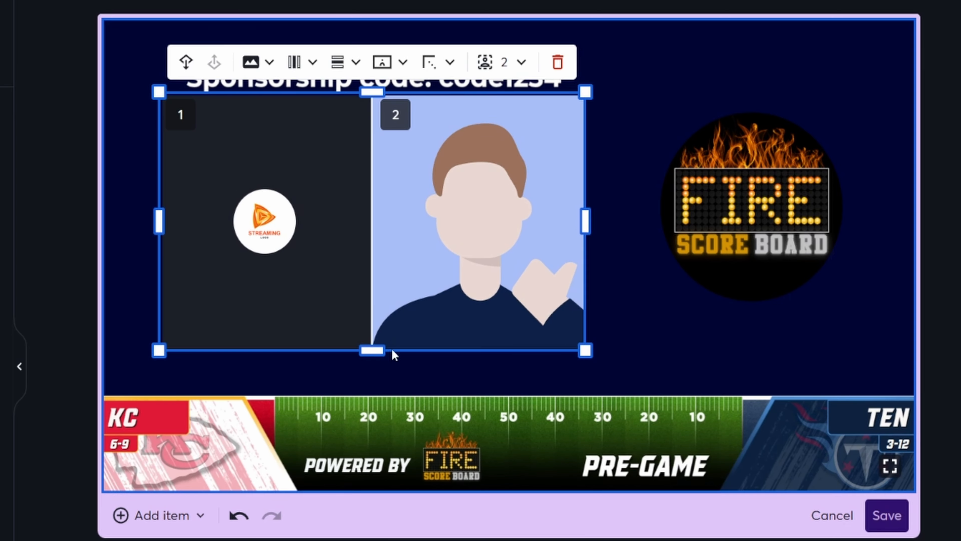
- Preview the camera grid in Fit mode and set it back to Fill
click(253, 66)
click(259, 99)
click(252, 63)
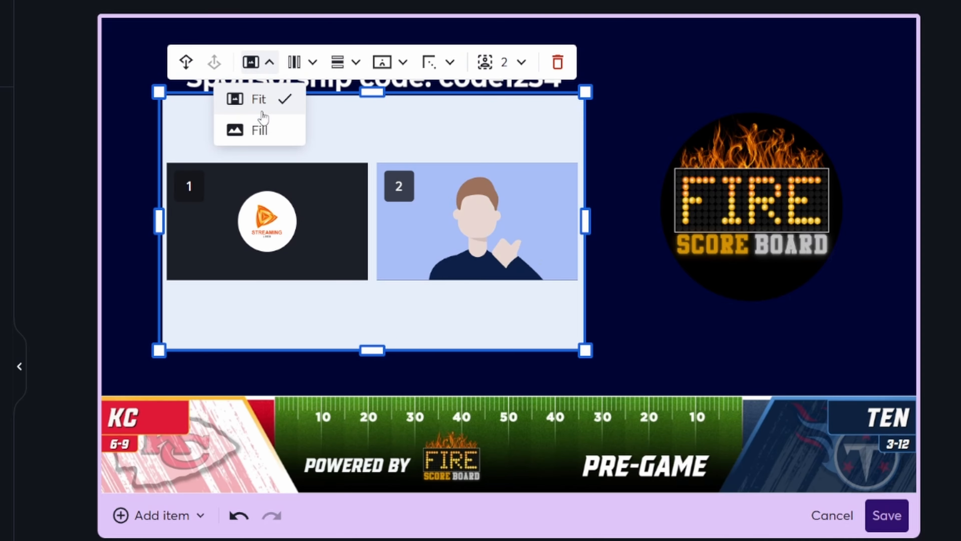
click(261, 131)
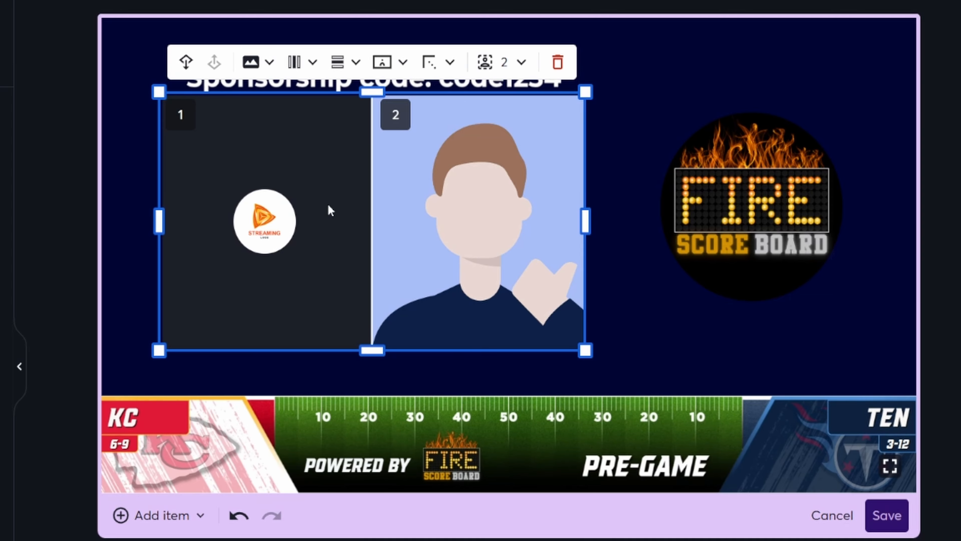
- Preview the camera grid with three and with four camera slots
click(509, 61)
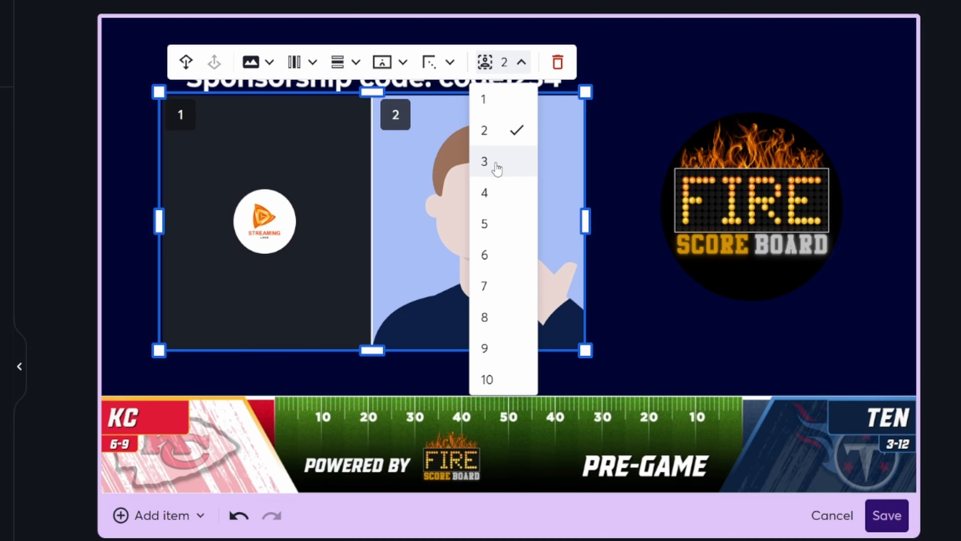
click(499, 153)
click(509, 62)
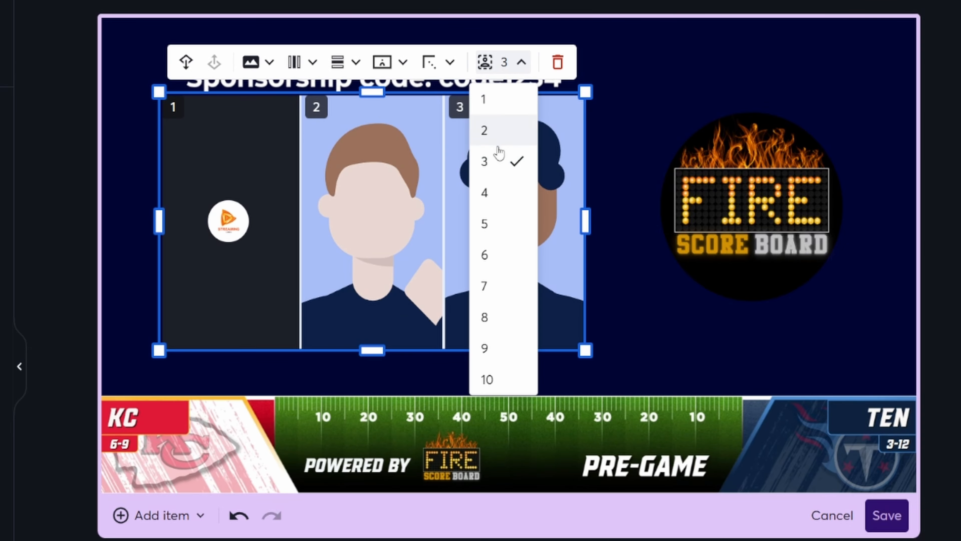
click(491, 191)
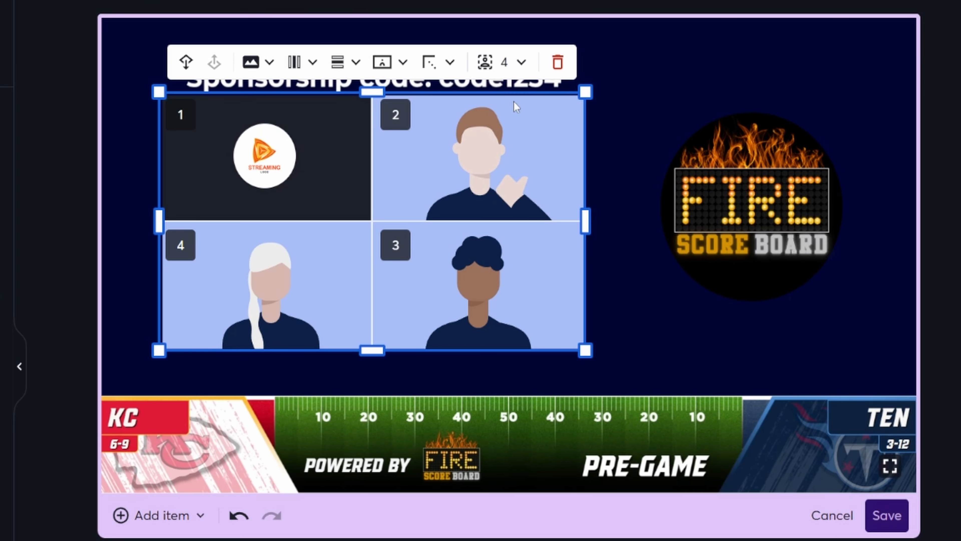
- Set the camera grid to 1 slot and update the existing Scoreboard Layout
click(511, 62)
click(502, 96)
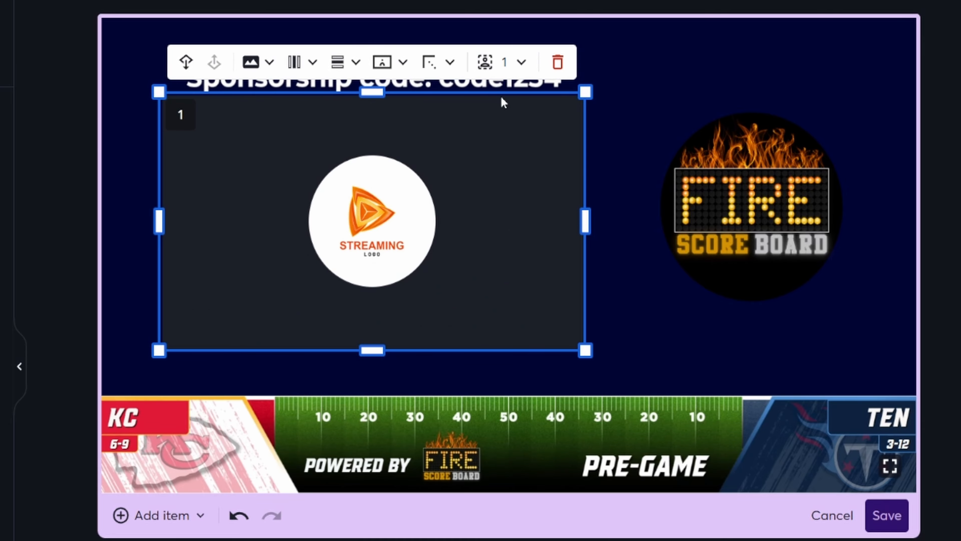
click(885, 517)
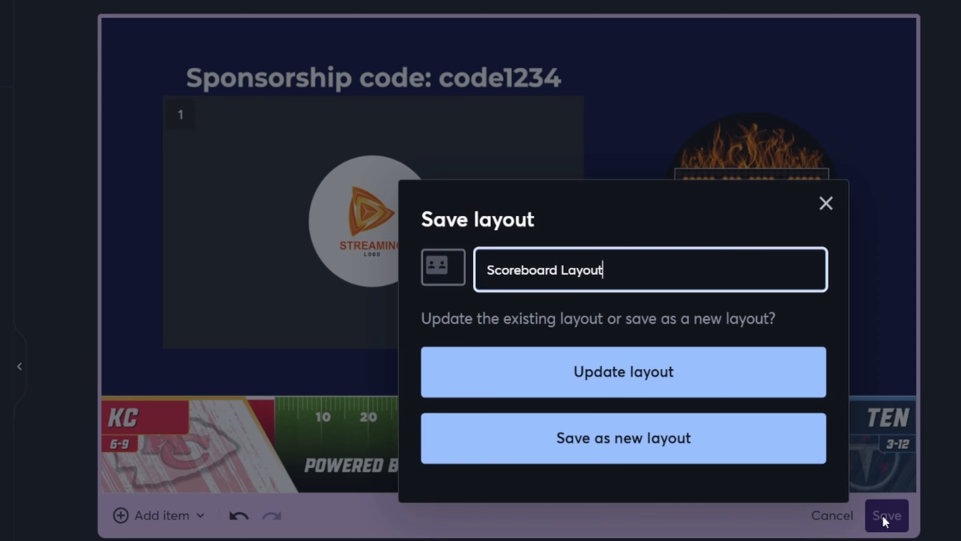
click(636, 381)
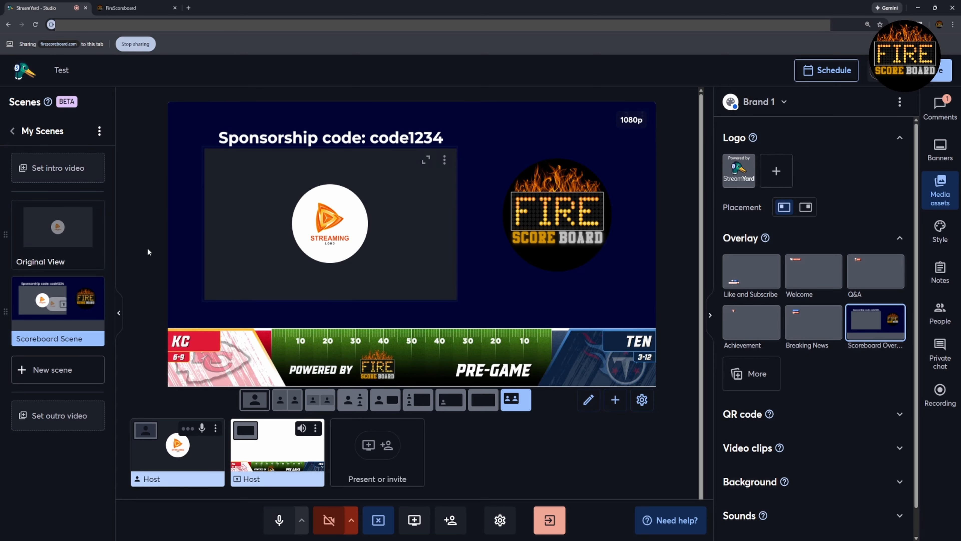
- Test the scenes by switching to Original View and back to Scoreboard Scene
click(65, 234)
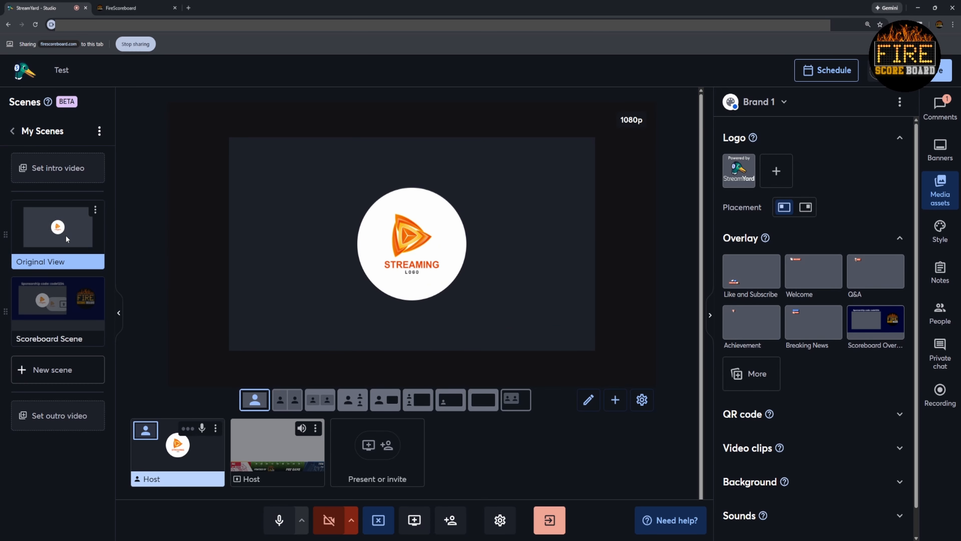
click(57, 309)
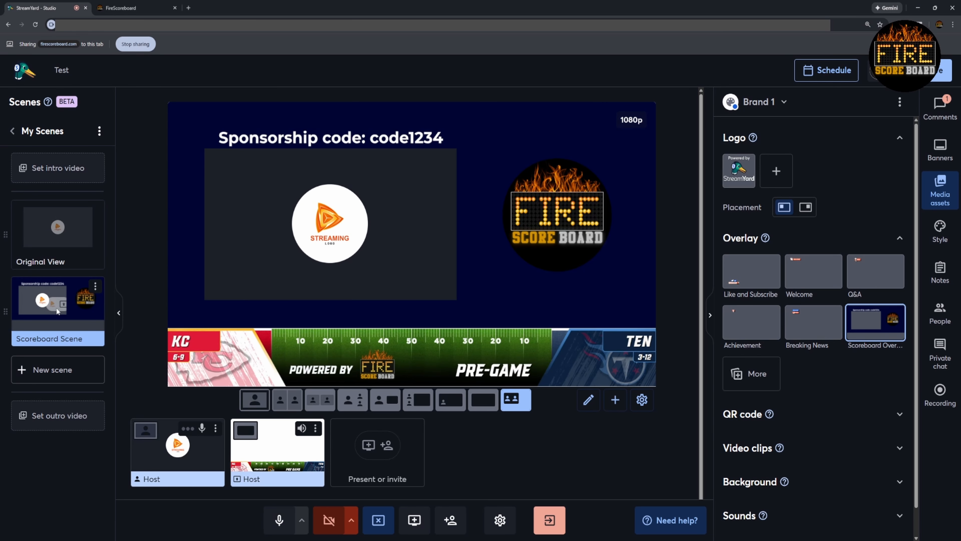